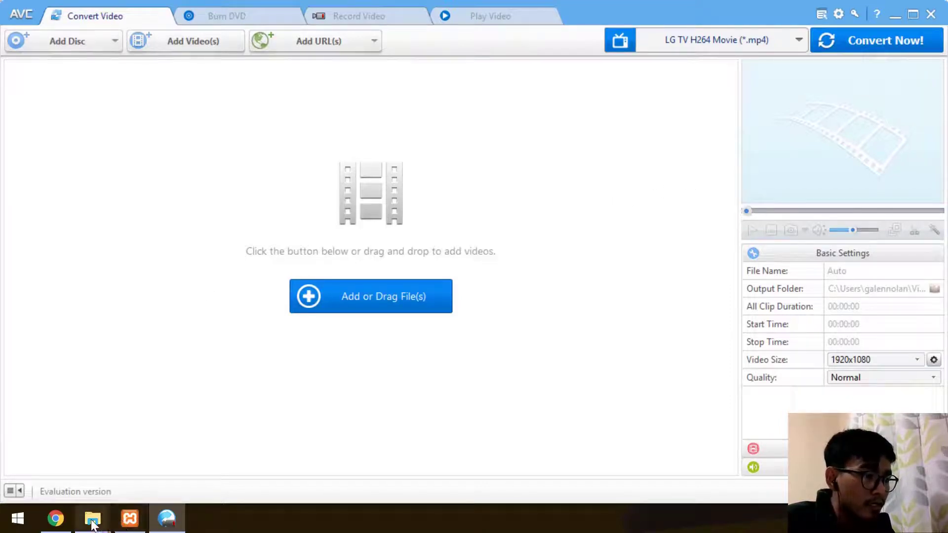
Bring the DOCU STYLE File Explorer window to the front.
{"action": "mouse_move", "coordinate": [92, 519]}
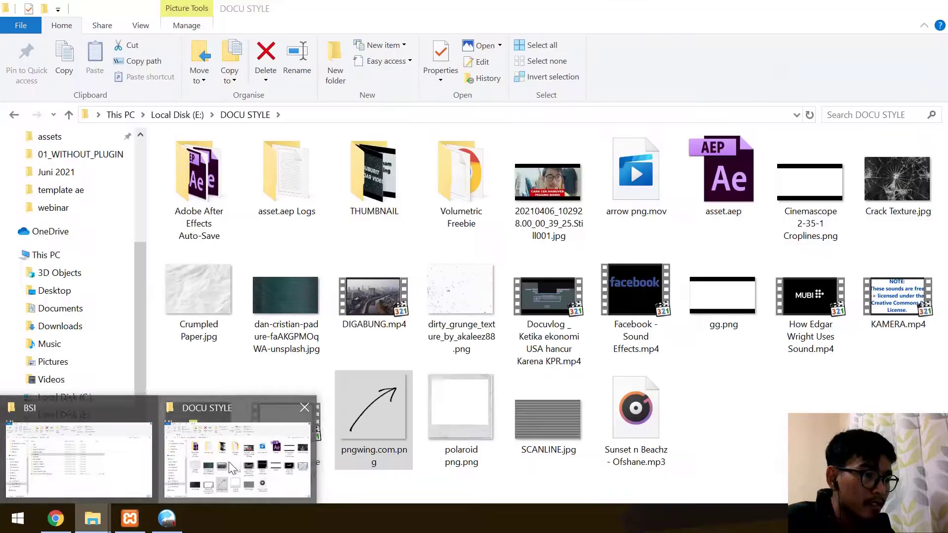
{"action": "left_click", "coordinate": [205, 474]}
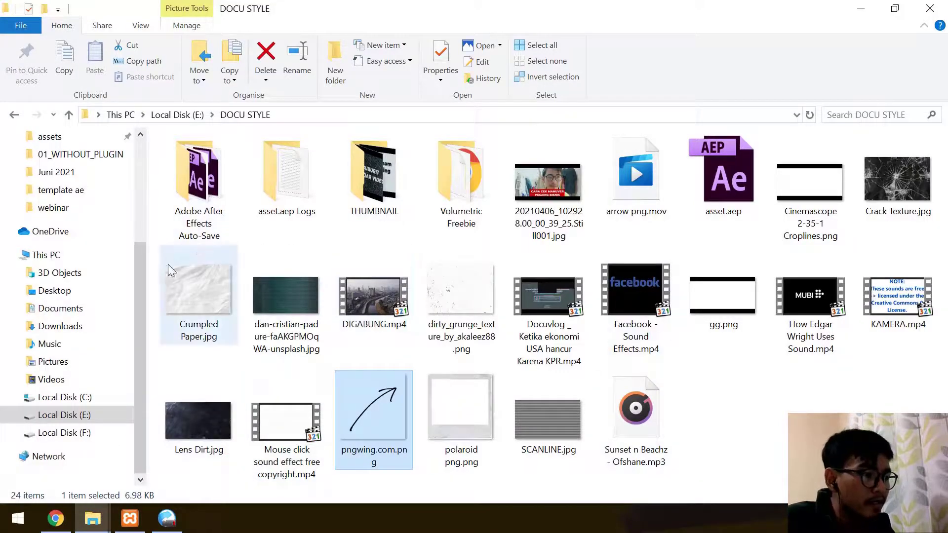
{"action": "scroll", "coordinate": [135, 245], "scroll_direction": "up", "scroll_amount": 1}
{"action": "scroll", "coordinate": [138, 338], "scroll_direction": "down", "scroll_amount": 1}
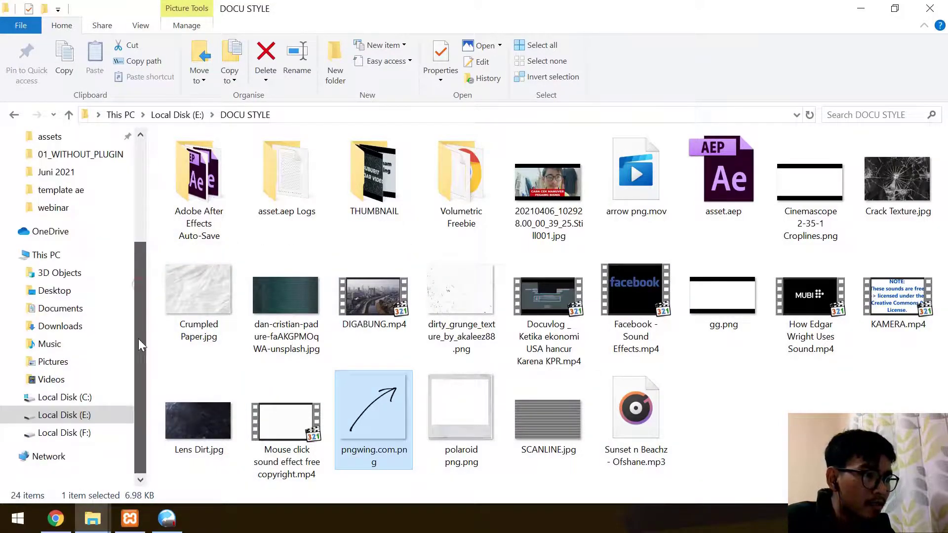
Browse the Videos library, selecting With Hand.mov, then go to Local Disk (E:).
{"action": "left_click", "coordinate": [49, 379]}
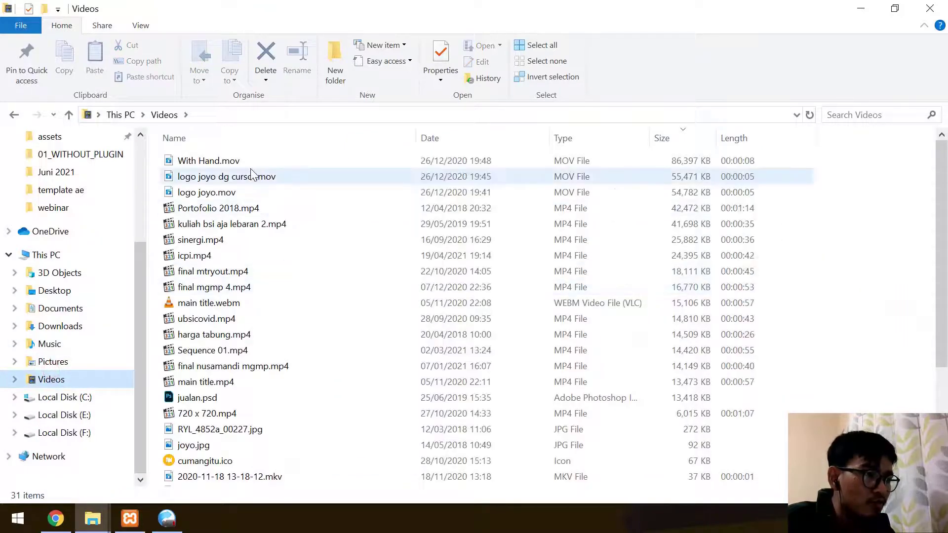
{"action": "left_click", "coordinate": [236, 166]}
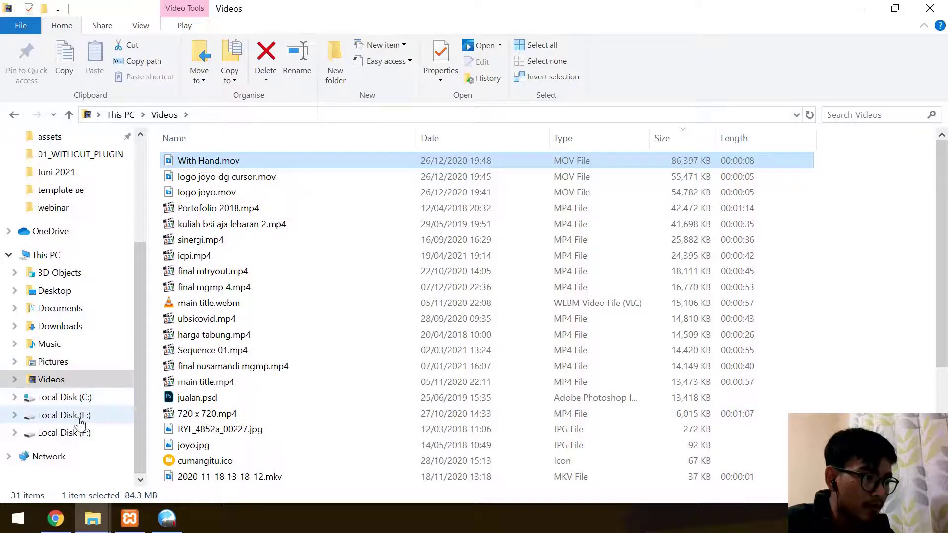
{"action": "left_click", "coordinate": [64, 415]}
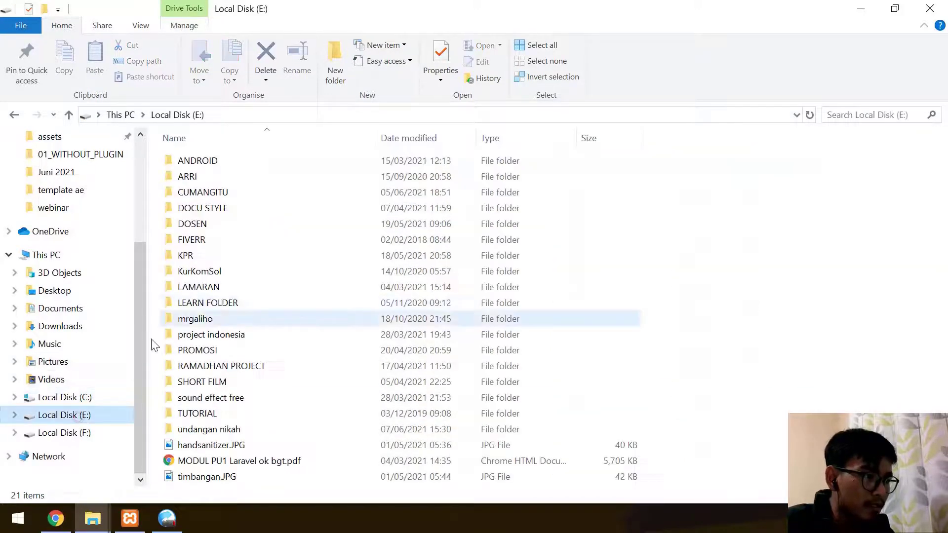
Open the DOSEN folder, then BSI, then markom, jumping to each by typing its initials.
{"action": "left_click", "coordinate": [225, 231]}
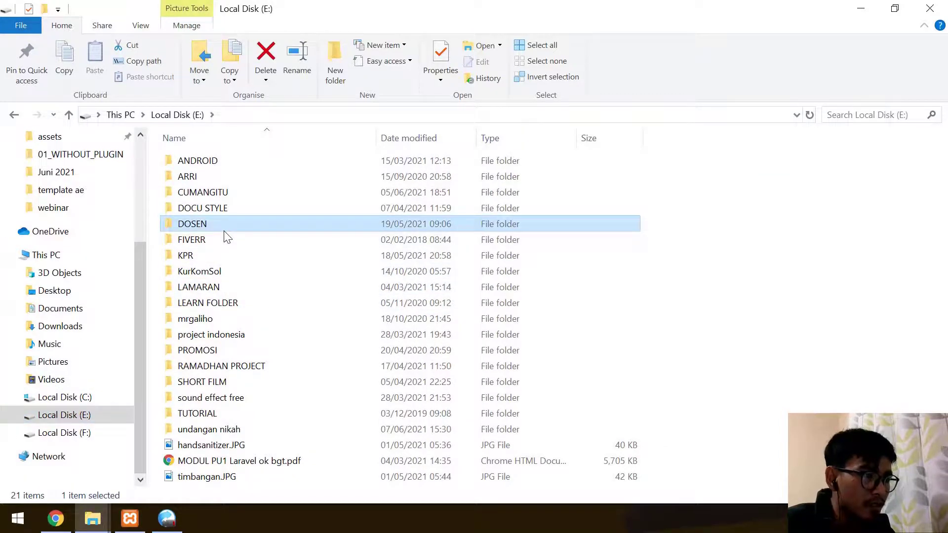
{"action": "double_click", "coordinate": [224, 231]}
{"action": "key", "text": "b"}
{"action": "key", "text": "s"}
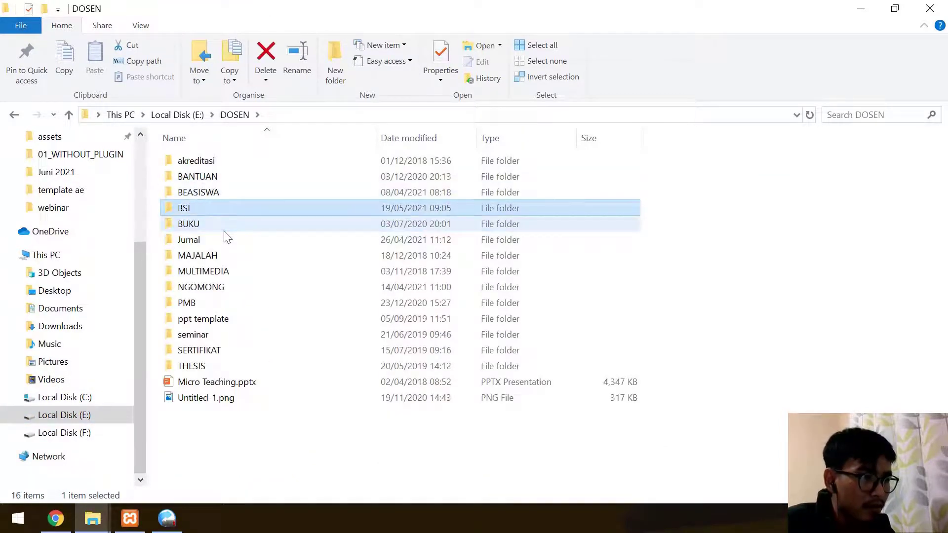
{"action": "key", "text": "Return"}
{"action": "key", "text": "a"}
{"action": "key", "text": "a"}
{"action": "key", "text": "p"}
{"action": "key", "text": "p"}
{"action": "key", "text": "m"}
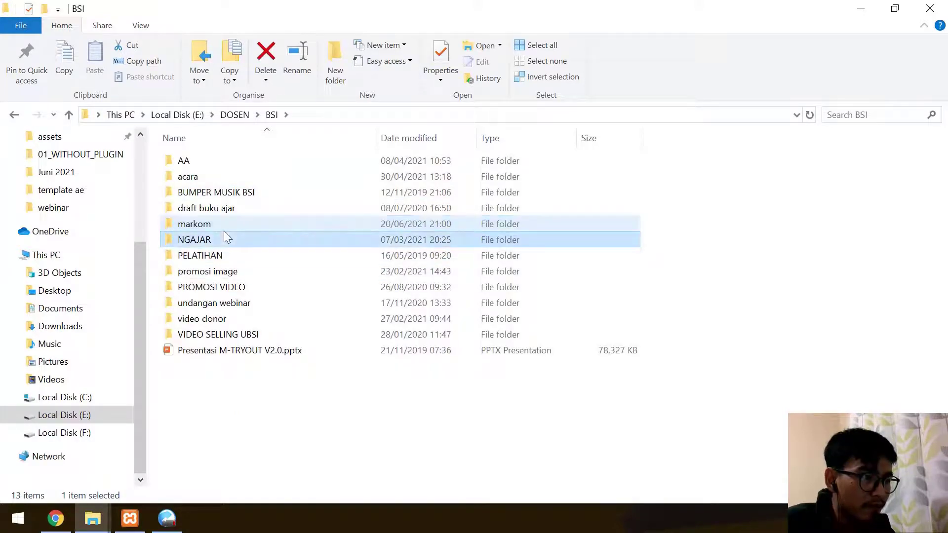
{"action": "key", "text": "Return"}
Find the template ae folder among markom's subfolders and open it.
{"action": "key", "text": "f"}
{"action": "key", "text": "f"}
{"action": "key", "text": "f"}
{"action": "key", "text": "f"}
{"action": "key", "text": "a"}
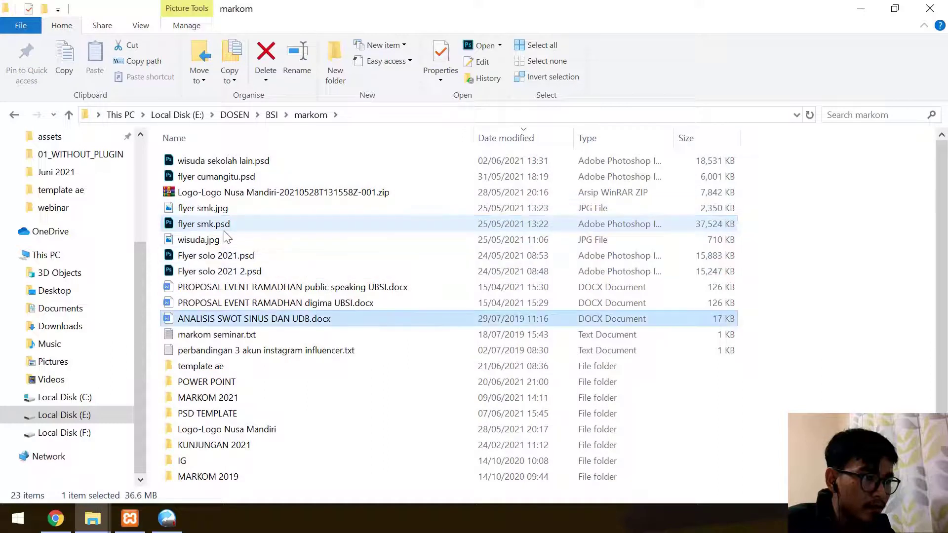
{"action": "key", "text": "p"}
{"action": "key", "text": "t"}
{"action": "key", "text": "i"}
{"action": "key", "text": "p"}
{"action": "key", "text": "Up"}
{"action": "key", "text": "Up"}
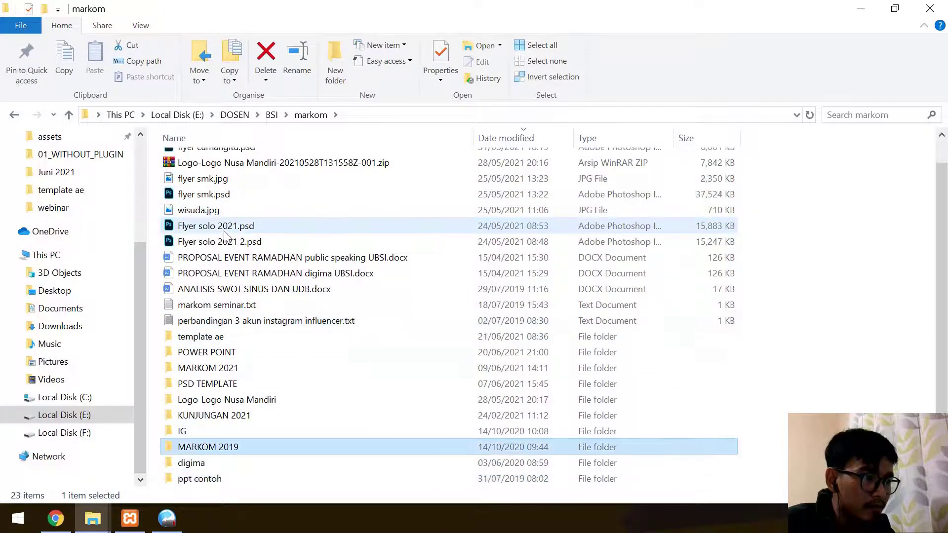
{"action": "key", "text": "Up"}
{"action": "key", "text": "Up"}
{"action": "key", "text": "Up"}
{"action": "key", "text": "Up"}
{"action": "key", "text": "Down"}
{"action": "key", "text": "Up"}
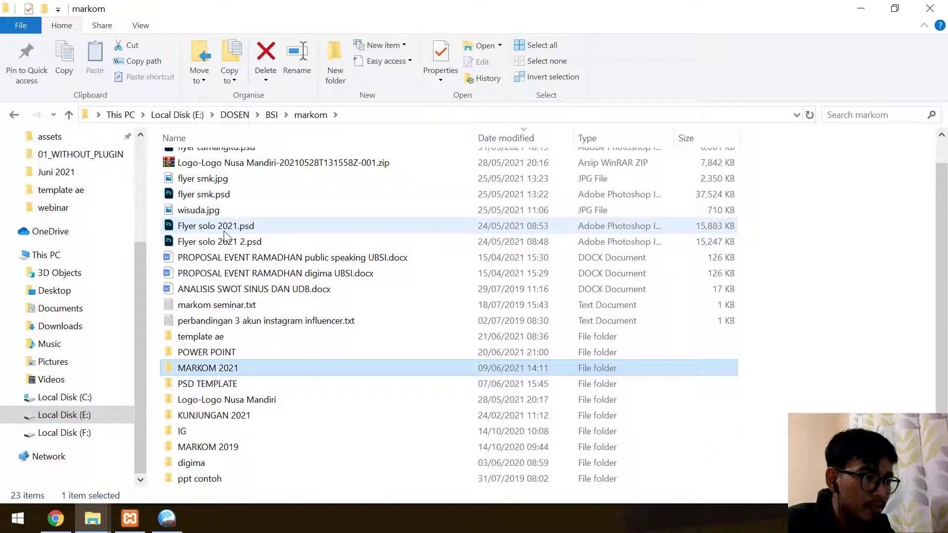
{"action": "key", "text": "Down"}
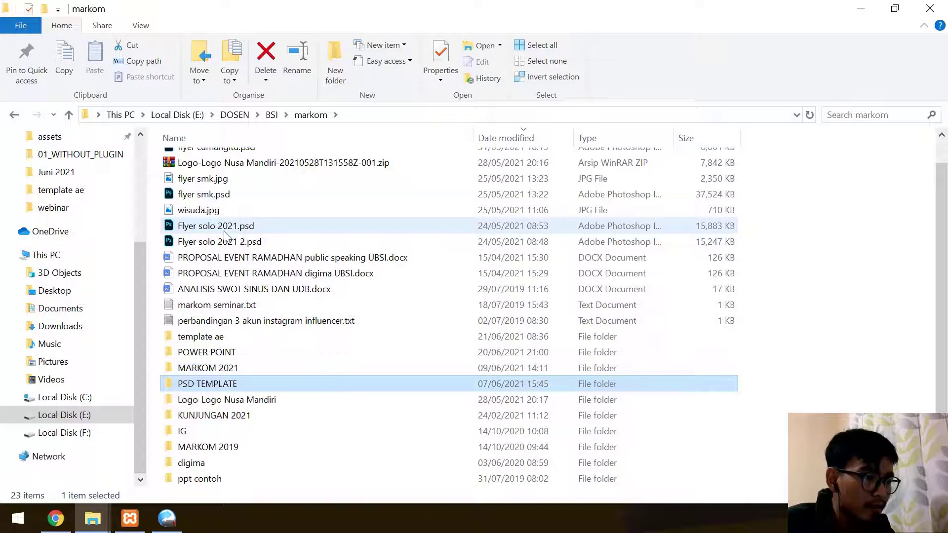
{"action": "key", "text": "Up"}
{"action": "key", "text": "Up"}
{"action": "key", "text": "Up"}
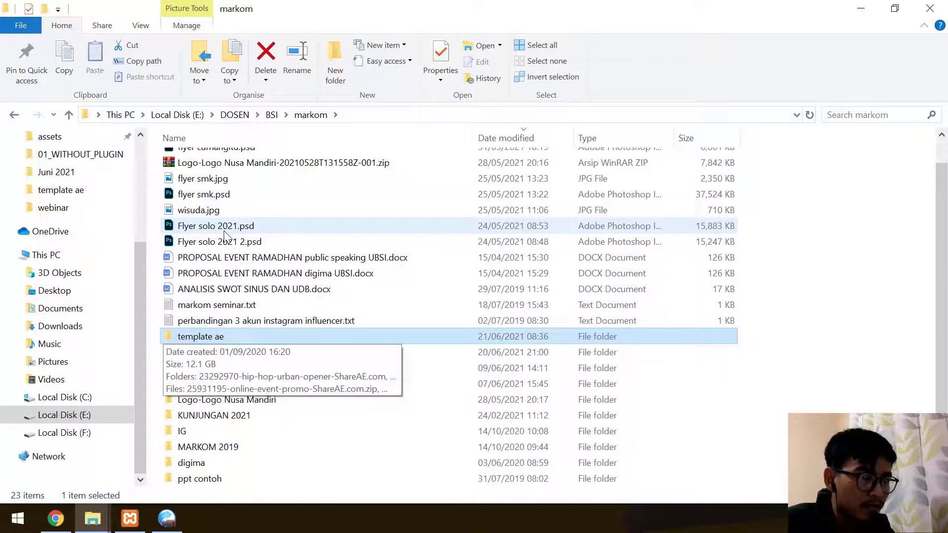
{"action": "key", "text": "Down"}
{"action": "key", "text": "Up"}
{"action": "key", "text": "Return"}
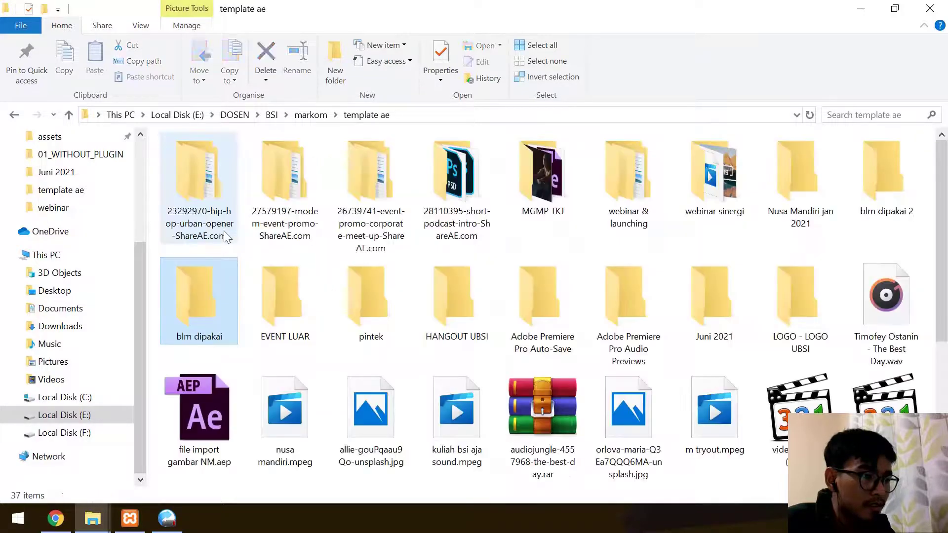
Look through template ae's contents, stopping at the zip archive and After Effects project file.
{"action": "key", "text": "Down"}
{"action": "key", "text": "Down"}
{"action": "key", "text": "Down"}
{"action": "key", "text": "Up"}
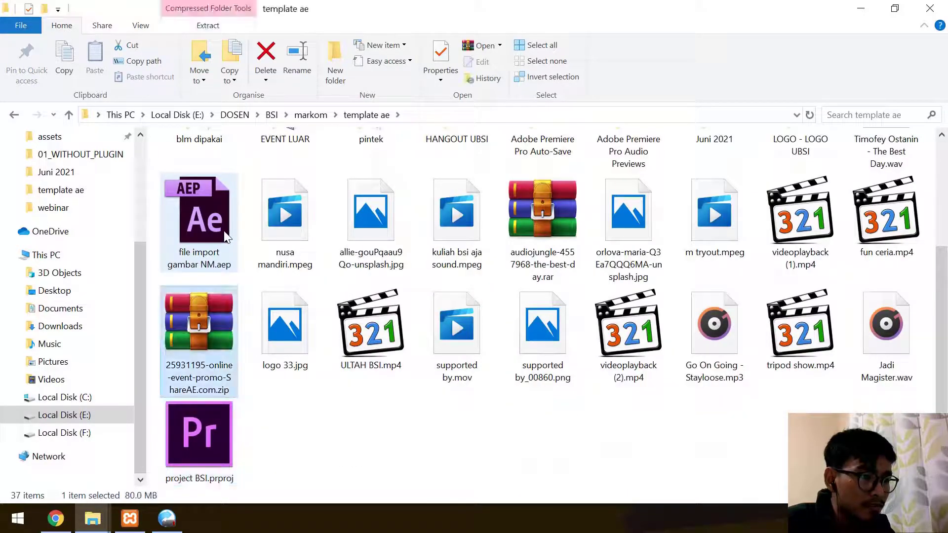
{"action": "key", "text": "Up"}
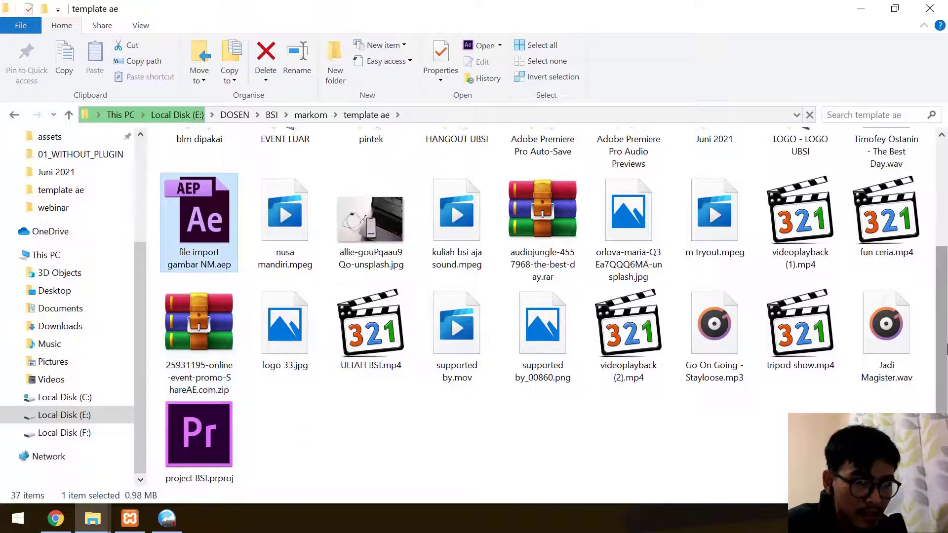
{"action": "left_click_drag", "start_coordinate": [946, 354], "coordinate": [946, 299]}
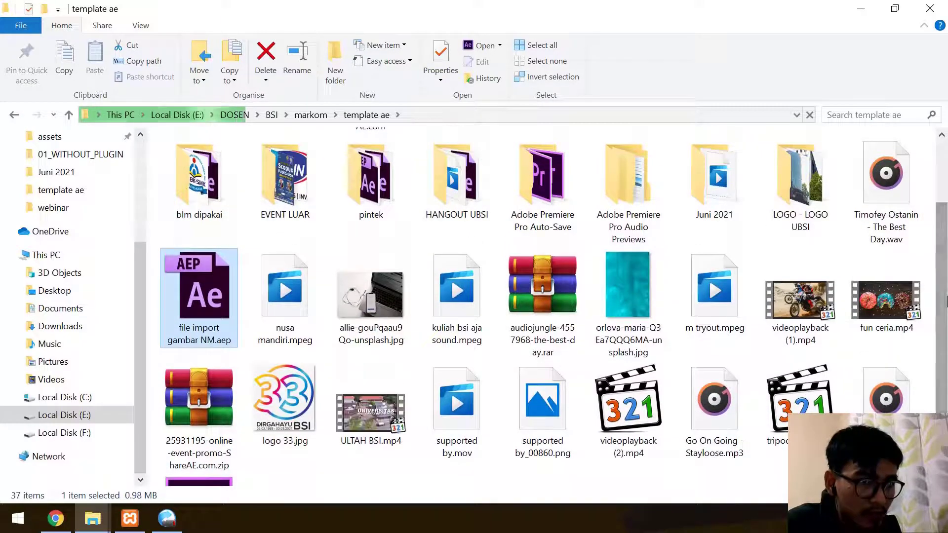
{"action": "left_click", "coordinate": [162, 524]}
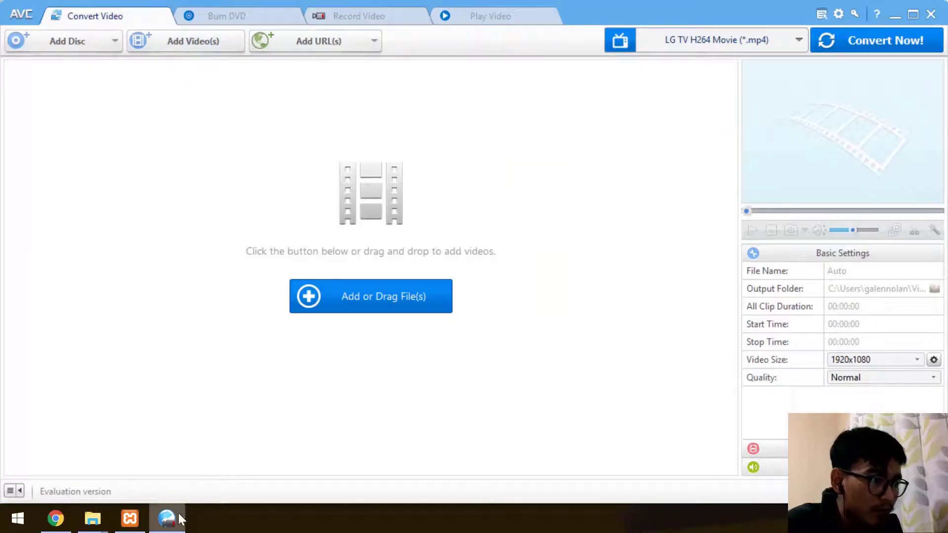
{"action": "mouse_move", "coordinate": [178, 513]}
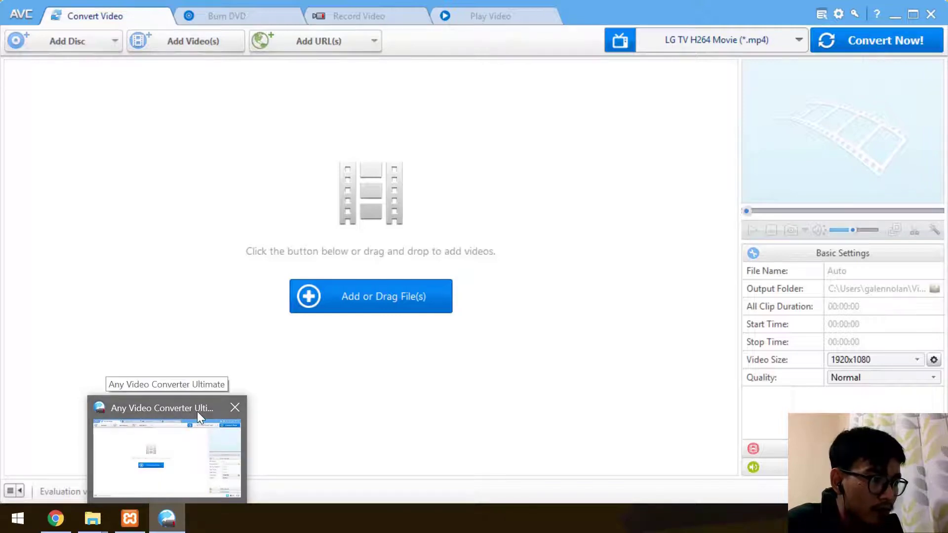
{"action": "mouse_move", "coordinate": [91, 523]}
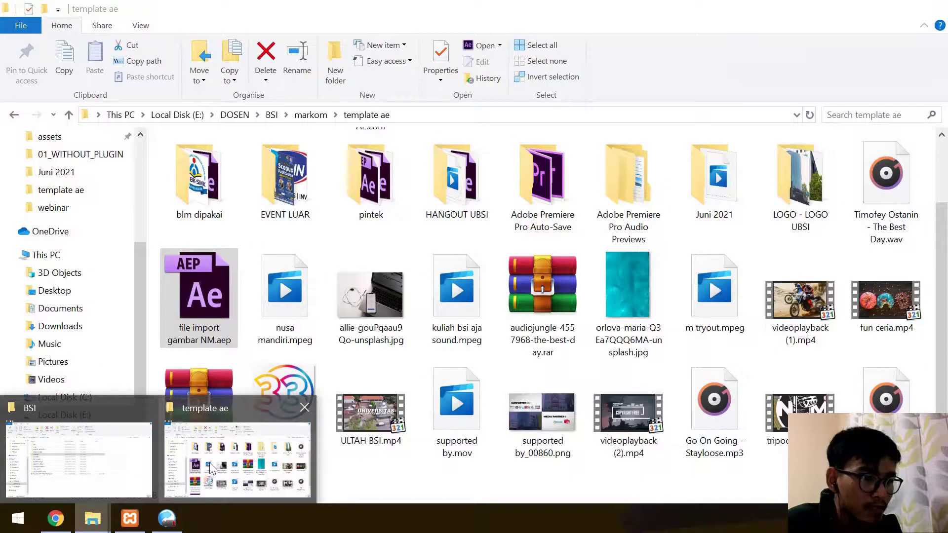
Open template ae's Juni 2021 folder and drag tez.mov toward the converter.
{"action": "left_click", "coordinate": [209, 462]}
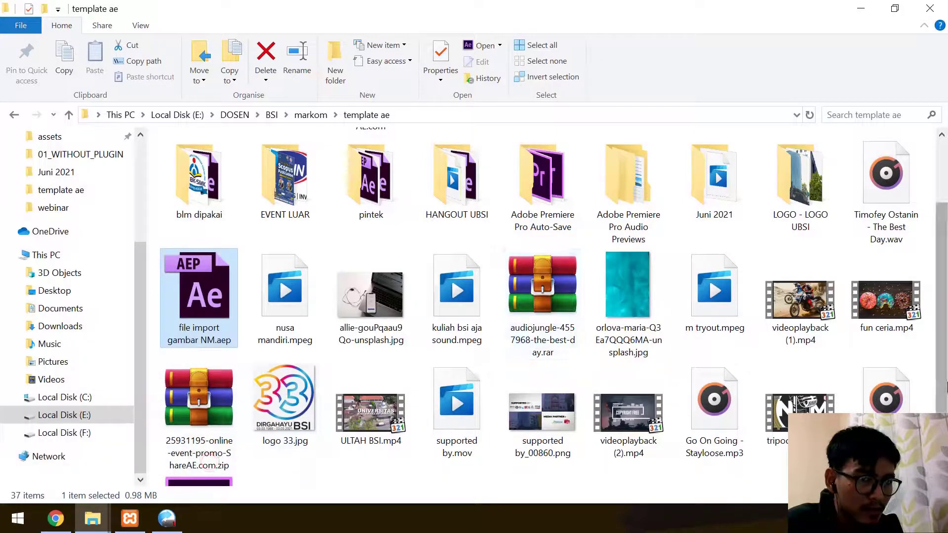
{"action": "left_click_drag", "start_coordinate": [946, 388], "coordinate": [946, 376]}
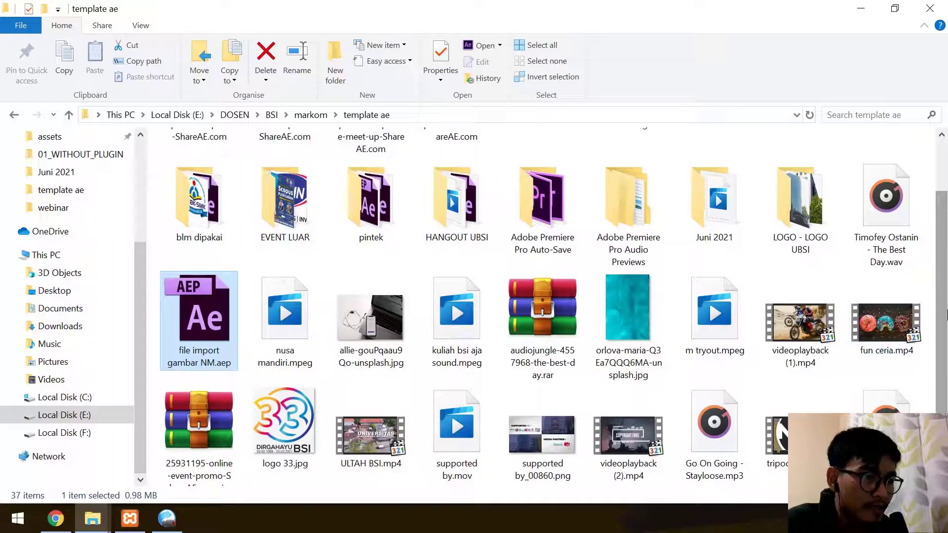
{"action": "scroll", "coordinate": [946, 319], "scroll_direction": "down", "scroll_amount": 1}
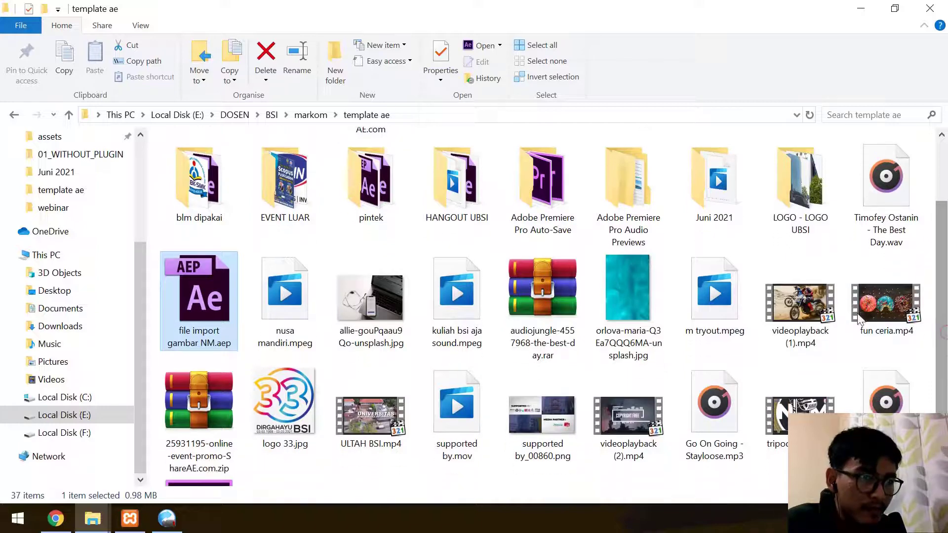
{"action": "left_click", "coordinate": [694, 175]}
{"action": "double_click", "coordinate": [693, 176]}
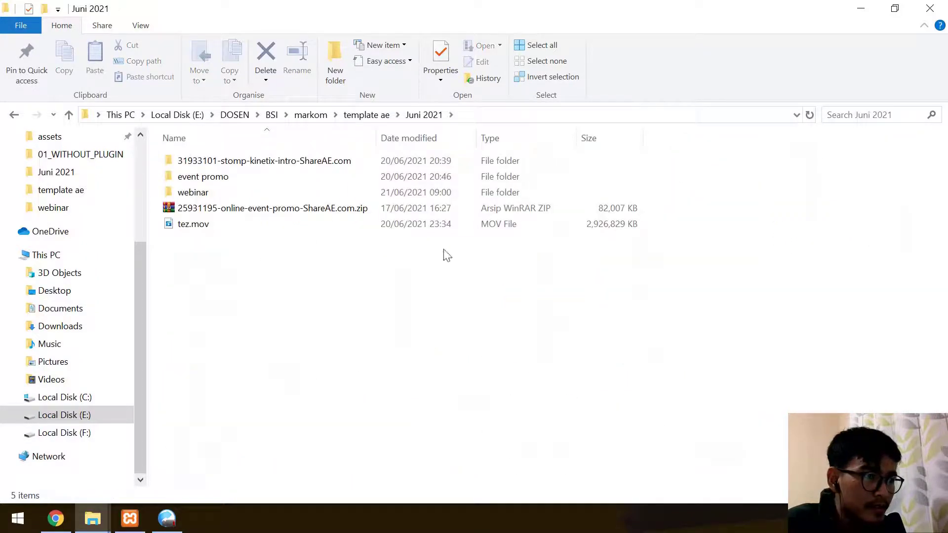
{"action": "left_click", "coordinate": [186, 228]}
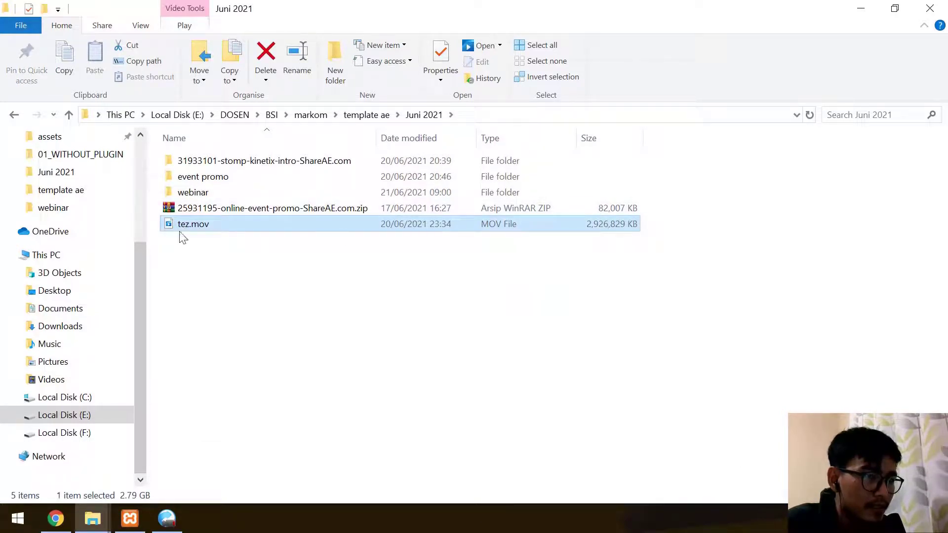
{"action": "mouse_move", "coordinate": [186, 226]}
{"action": "left_mouse_down"}
{"action": "mouse_move", "coordinate": [187, 475]}
{"action": "mouse_move", "coordinate": [306, 219]}
{"action": "left_mouse_up"}
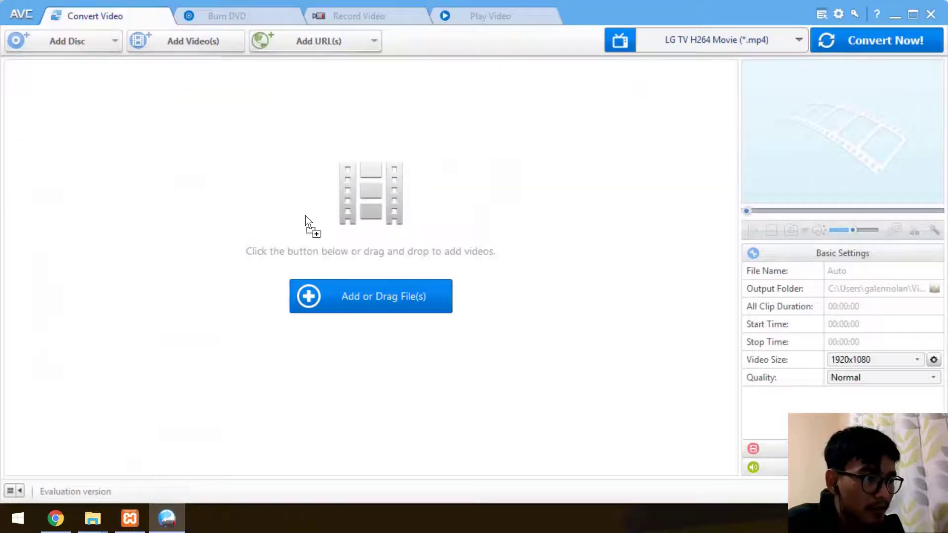
Drop tez.mov into the converter's list and view the LG TV H264 Movie (*.mp4) profile.
{"action": "left_click_drag", "start_coordinate": [305, 217], "coordinate": [307, 220]}
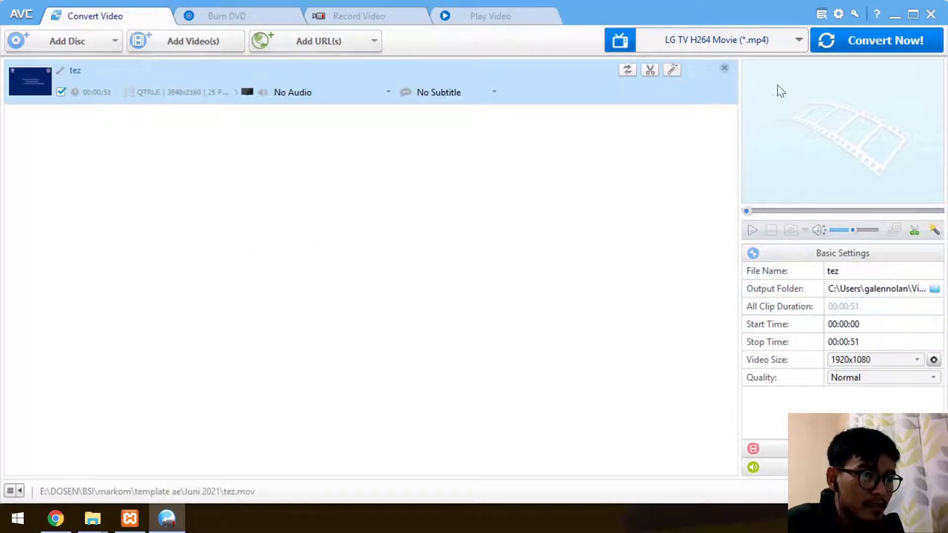
{"action": "left_click", "coordinate": [747, 41]}
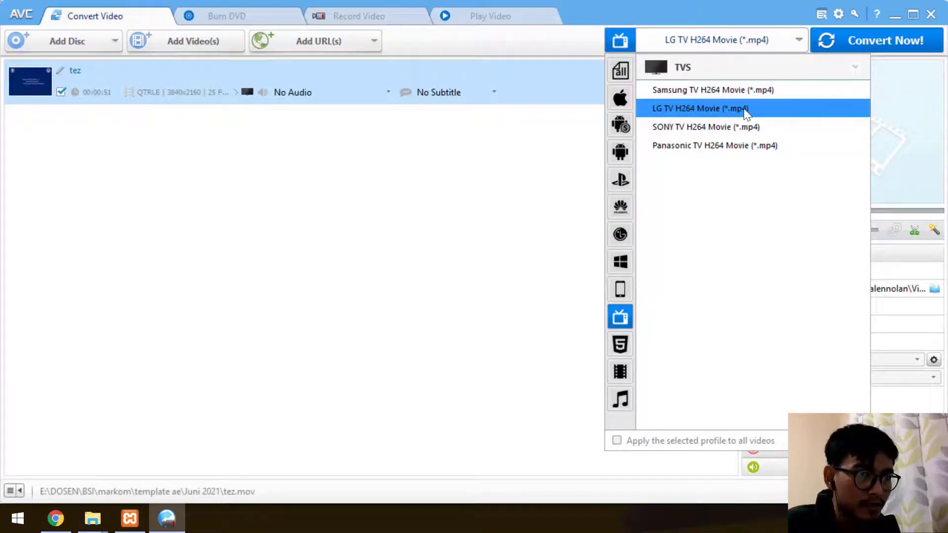
Keep the LG TV H264 Movie profile and change the output video size to Original.
{"action": "left_click", "coordinate": [770, 113]}
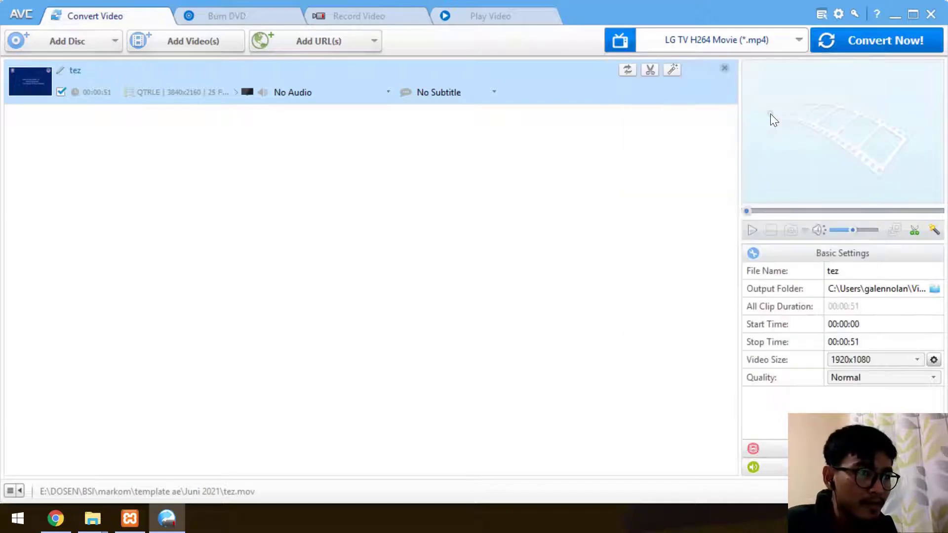
{"action": "left_click", "coordinate": [863, 360]}
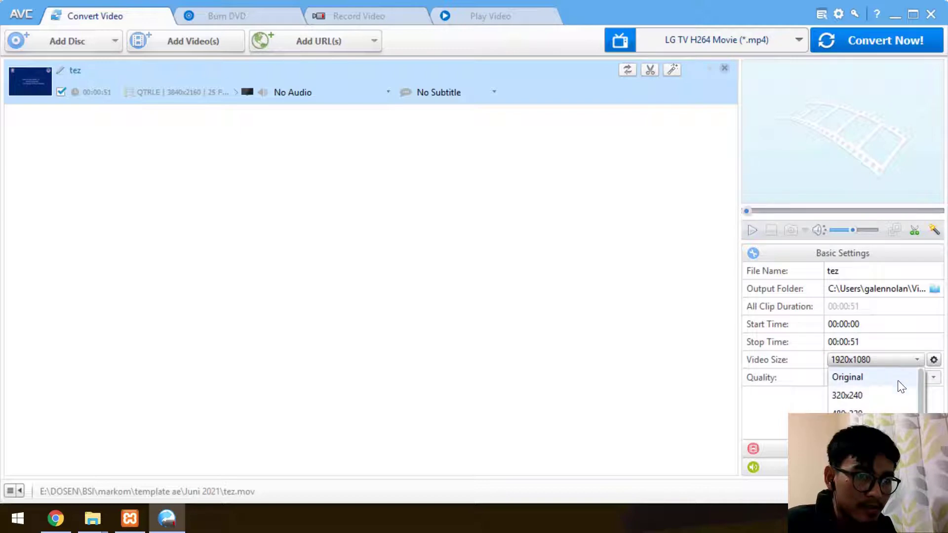
{"action": "scroll", "coordinate": [920, 383], "scroll_direction": "down", "scroll_amount": 2}
{"action": "scroll", "coordinate": [919, 383], "scroll_direction": "up", "scroll_amount": 2}
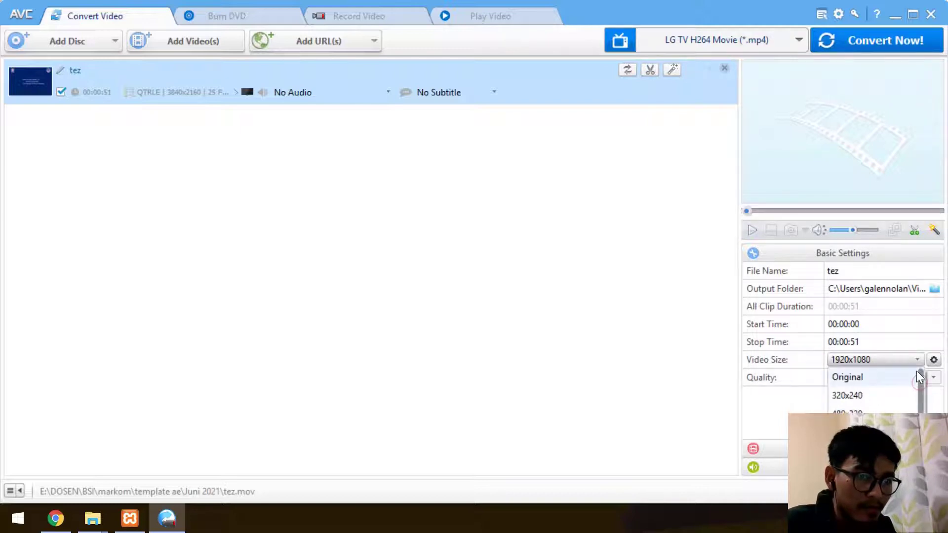
{"action": "left_click", "coordinate": [916, 371]}
{"action": "left_click", "coordinate": [871, 362]}
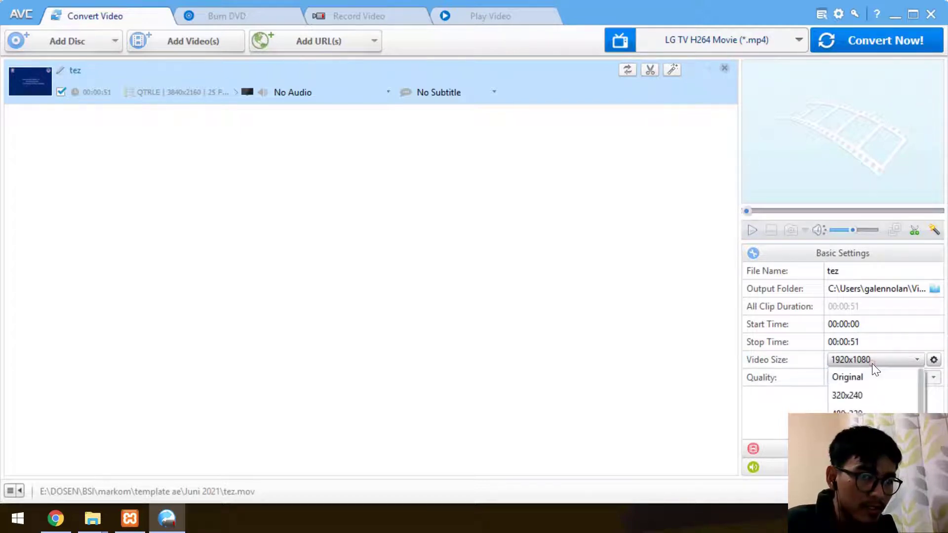
{"action": "left_click", "coordinate": [871, 378]}
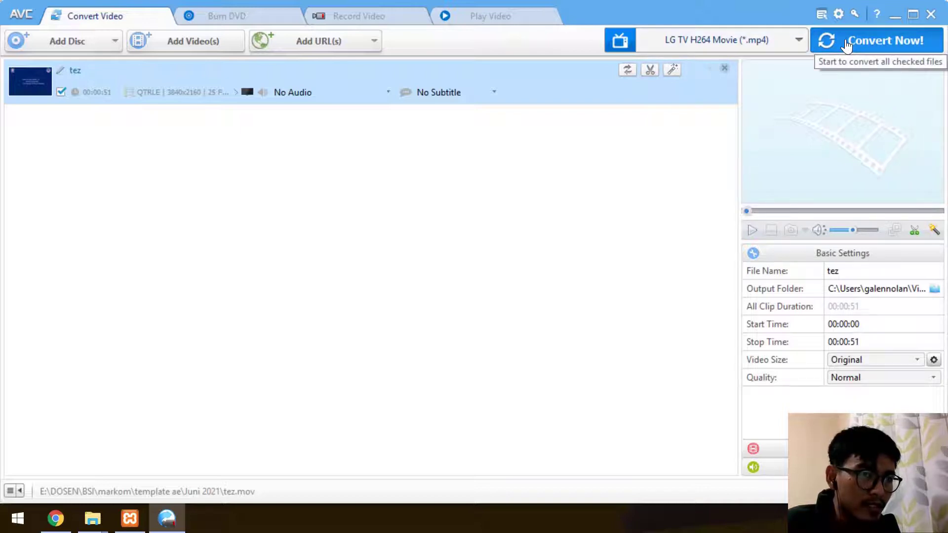
Convert tez to LG TV H264 MP4 and wait until it finishes.
{"action": "left_click", "coordinate": [873, 49]}
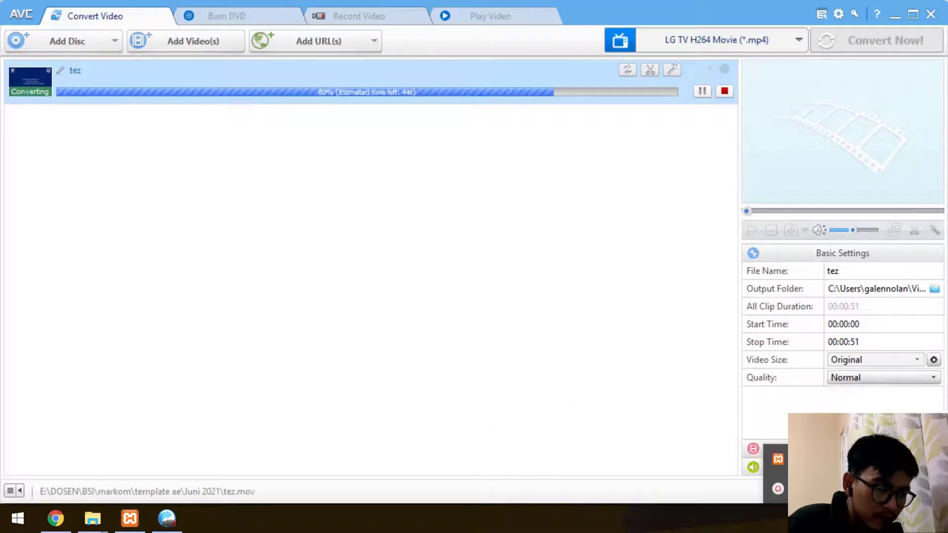
{"action": "left_click", "coordinate": [643, 334]}
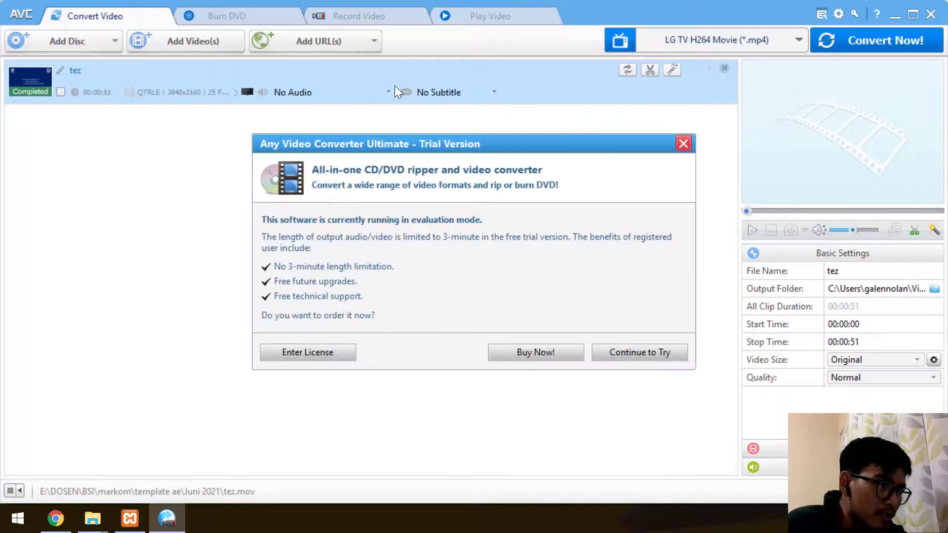
Dismiss the trial notice and open the output folder holding tez_x264.mp4.
{"action": "left_click", "coordinate": [685, 146]}
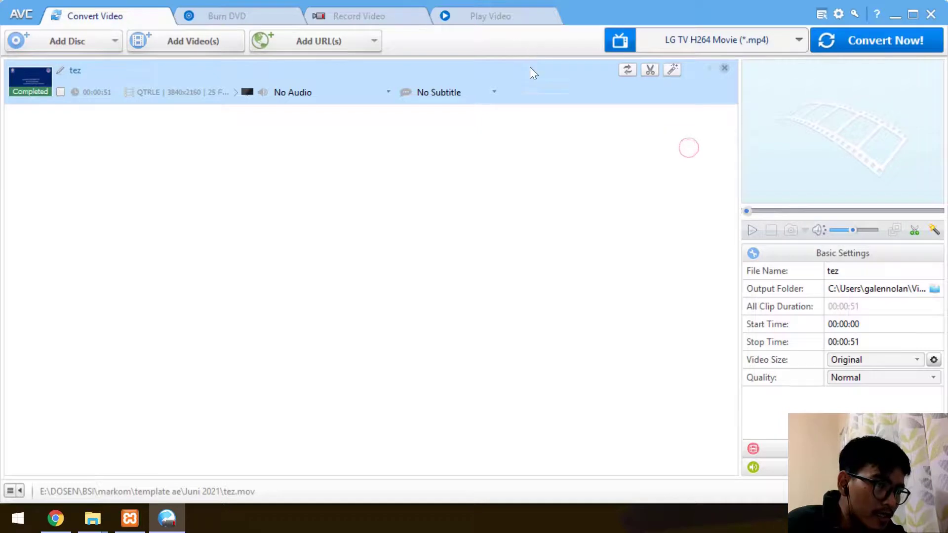
{"action": "right_click", "coordinate": [351, 78]}
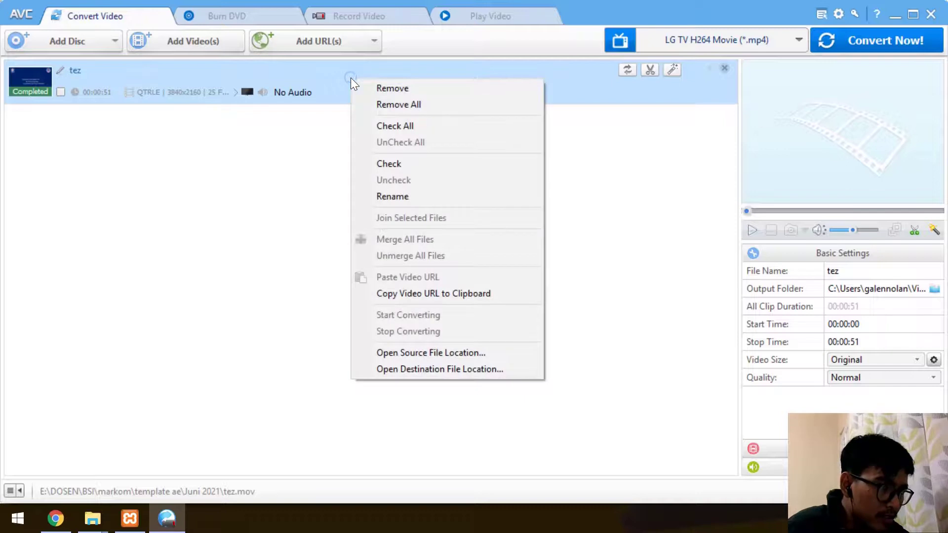
{"action": "left_click", "coordinate": [483, 368]}
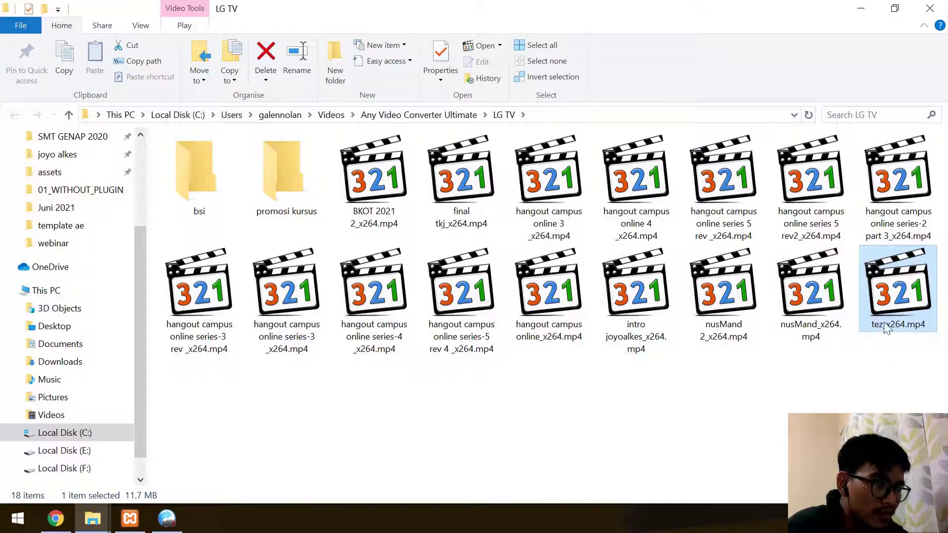
{"action": "double_click", "coordinate": [893, 290]}
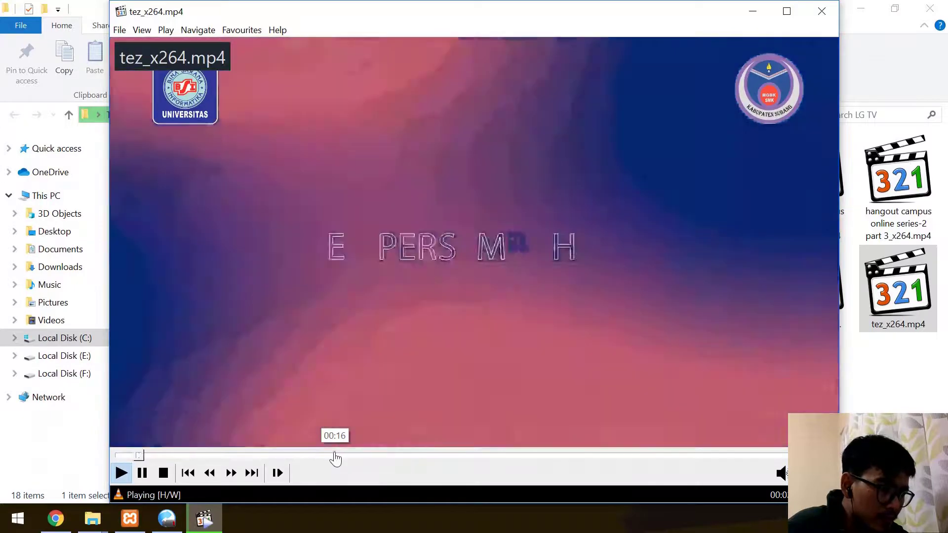
{"action": "left_click", "coordinate": [330, 454]}
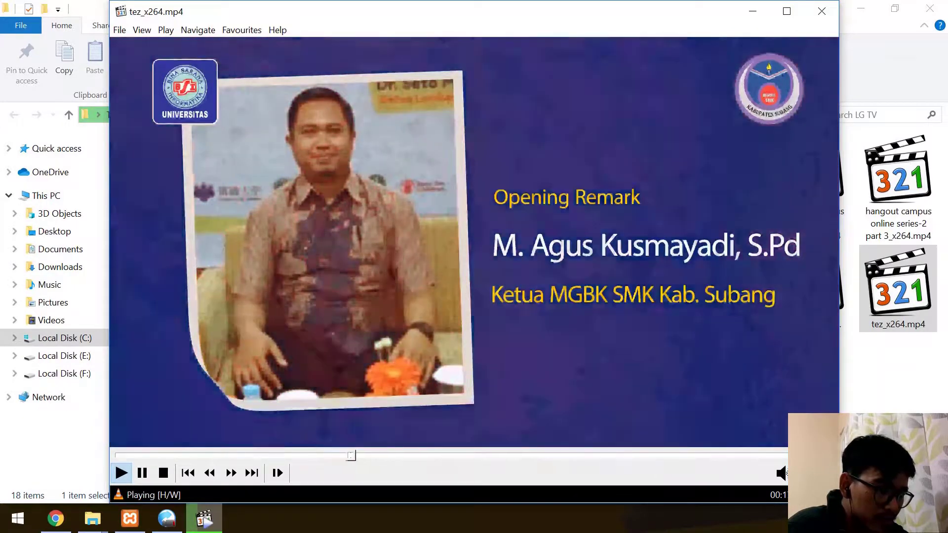
{"action": "scroll", "coordinate": [657, 469], "scroll_direction": "down", "scroll_amount": 2}
{"action": "scroll", "coordinate": [663, 344], "scroll_direction": "down", "scroll_amount": 2}
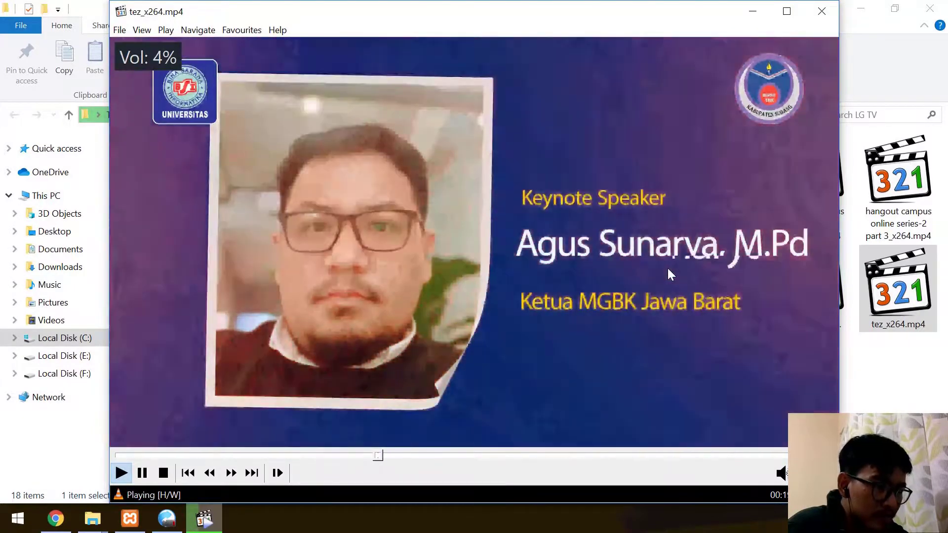
{"action": "double_click", "coordinate": [668, 268]}
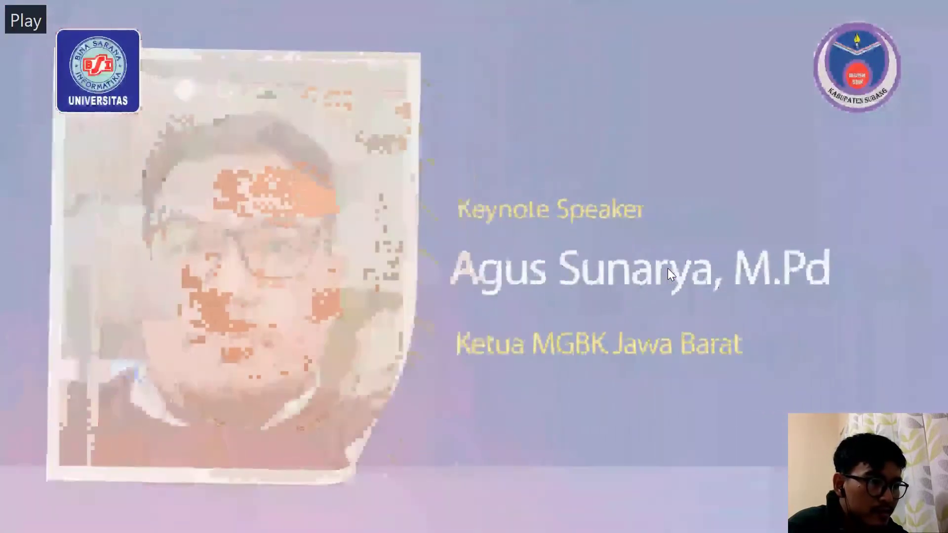
{"action": "double_click", "coordinate": [668, 268]}
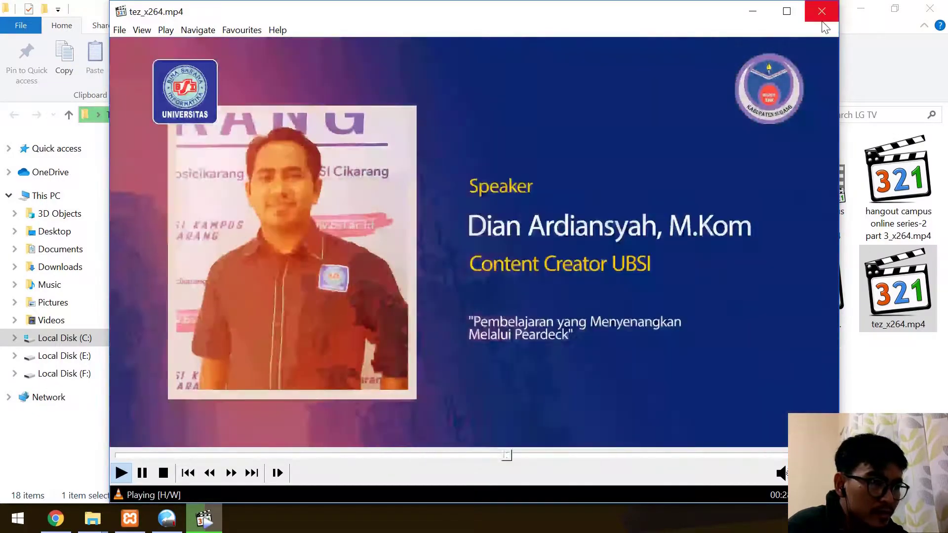
{"action": "left_click", "coordinate": [821, 20]}
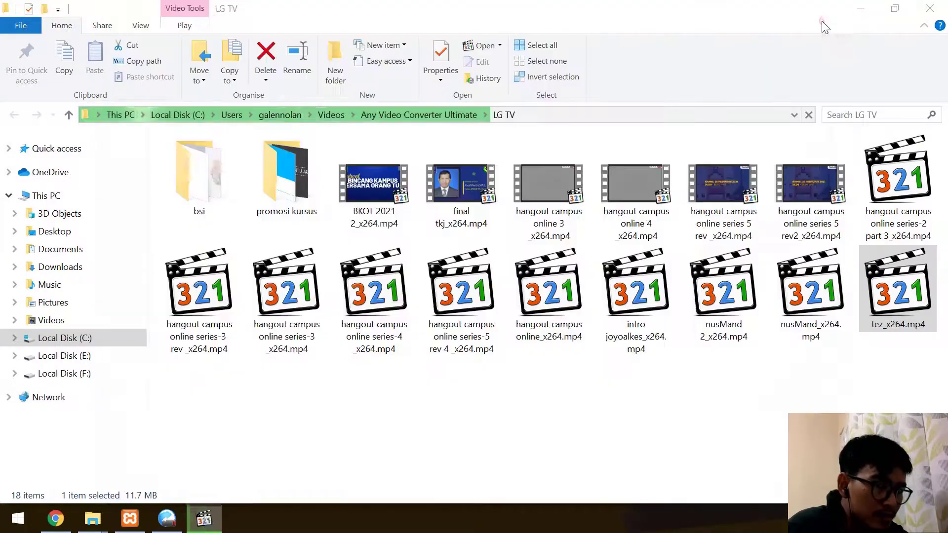
{"action": "double_click", "coordinate": [913, 299]}
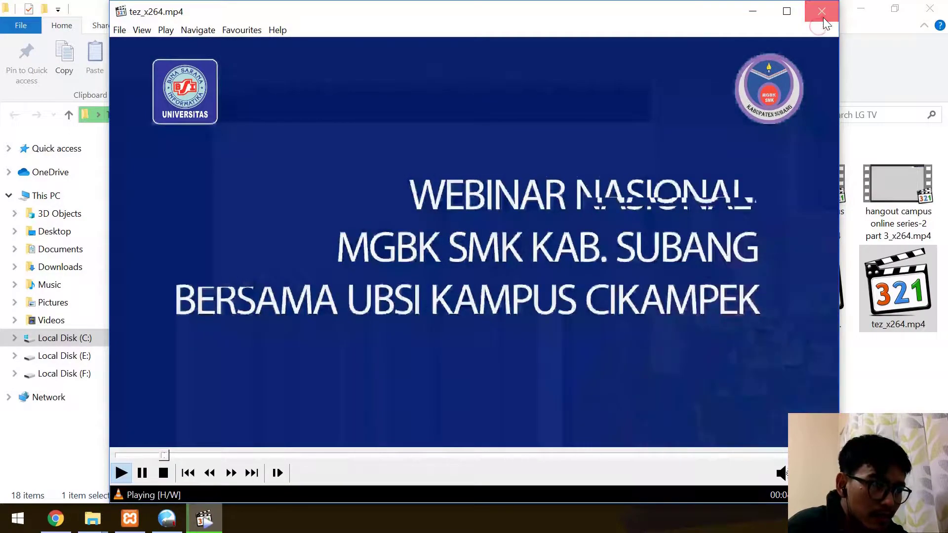
{"action": "left_click", "coordinate": [822, 19]}
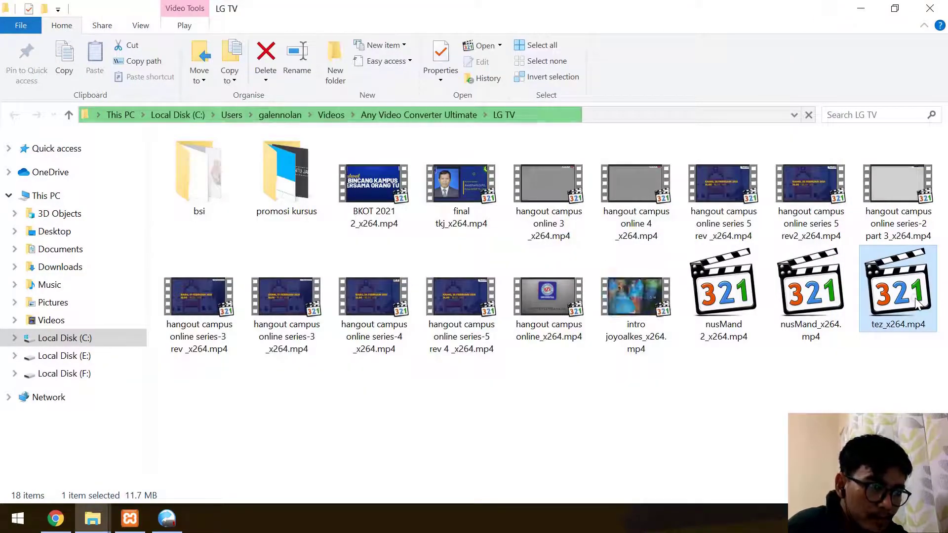
{"action": "right_click", "coordinate": [888, 321]}
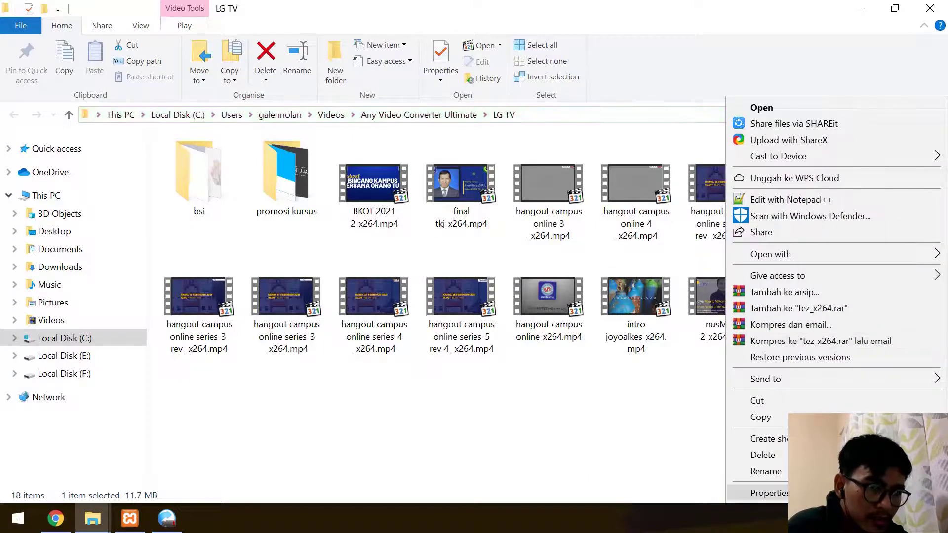
{"action": "left_click", "coordinate": [768, 492]}
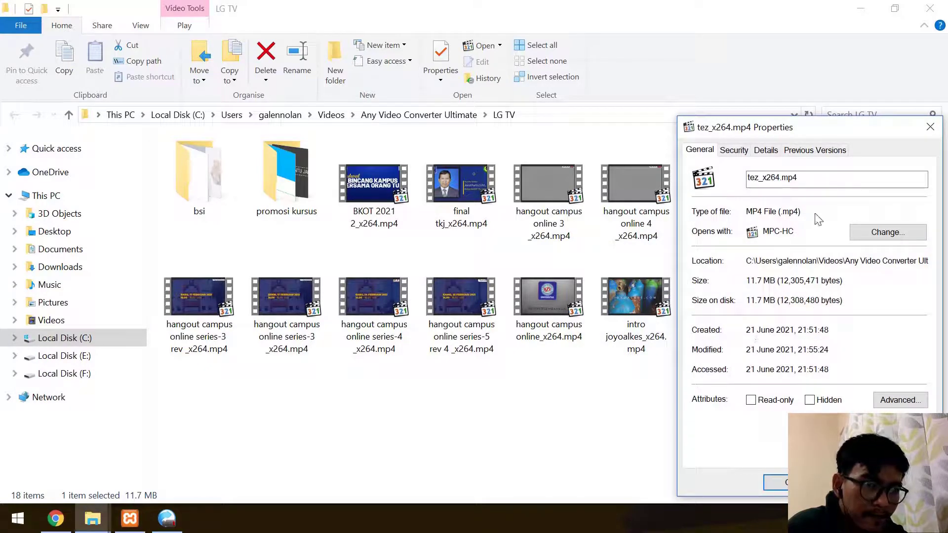
{"action": "left_click", "coordinate": [733, 150]}
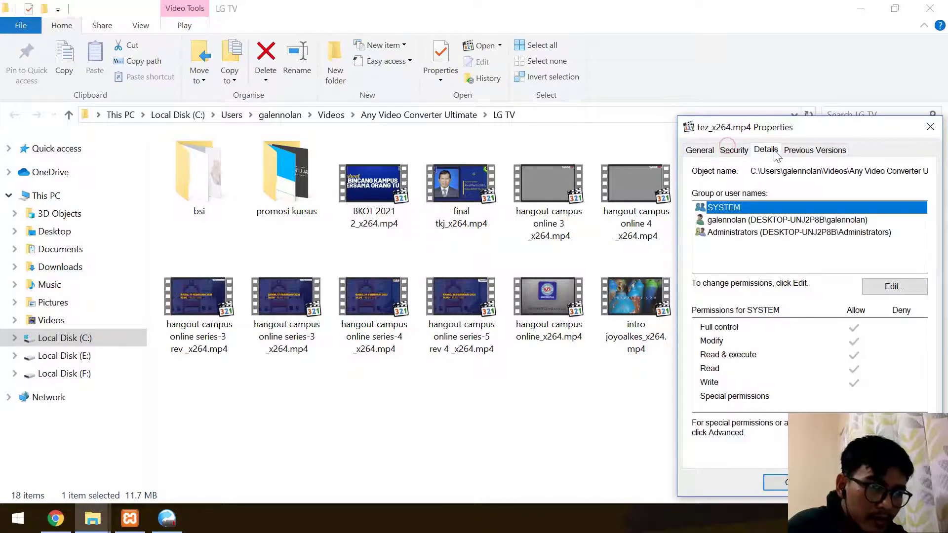
{"action": "left_click", "coordinate": [766, 150]}
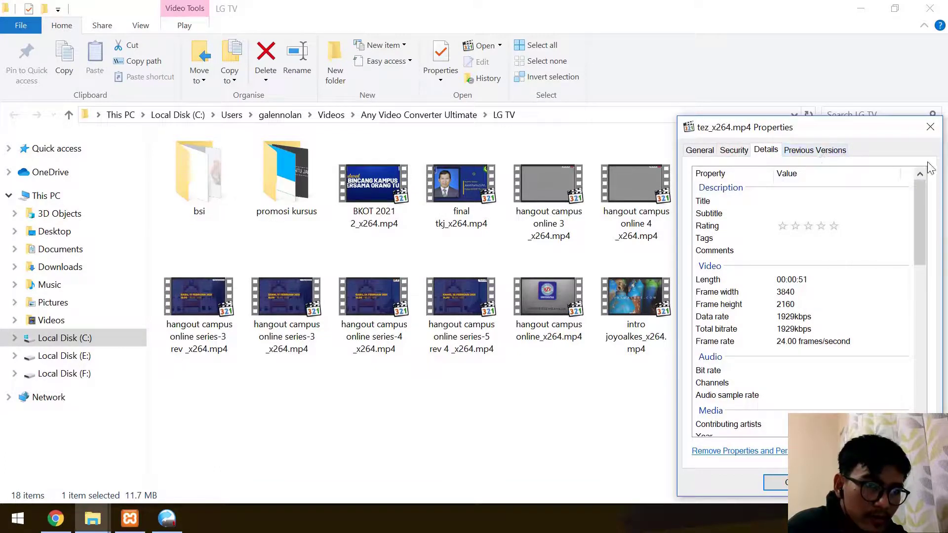
{"action": "left_click", "coordinate": [930, 127]}
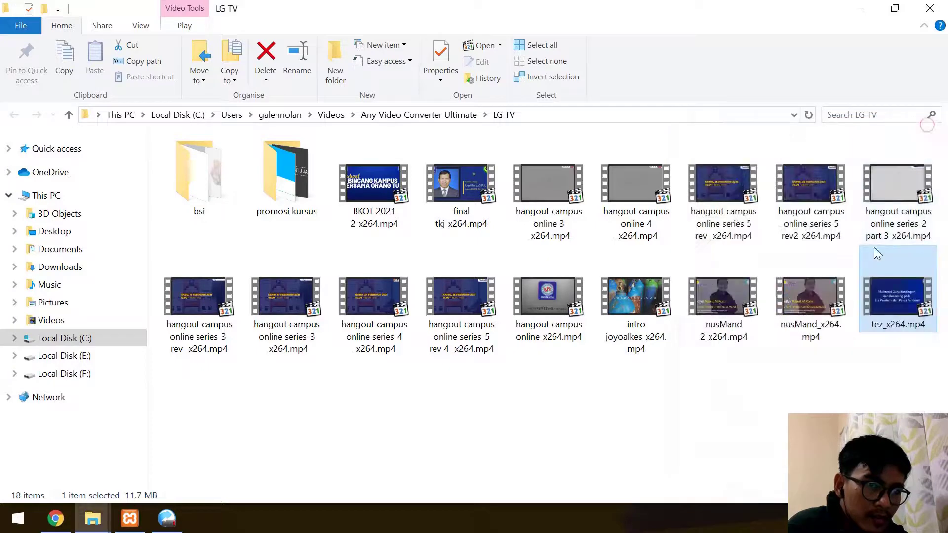
Replay tez_x264.mp4 fullscreen, skip ahead past 00:21, then exit fullscreen and close the player.
{"action": "double_click", "coordinate": [872, 286]}
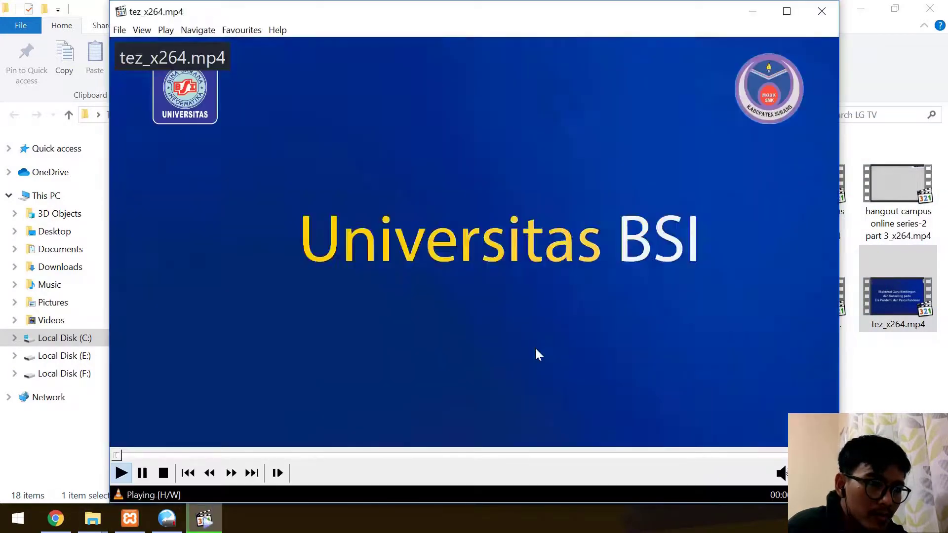
{"action": "double_click", "coordinate": [535, 349]}
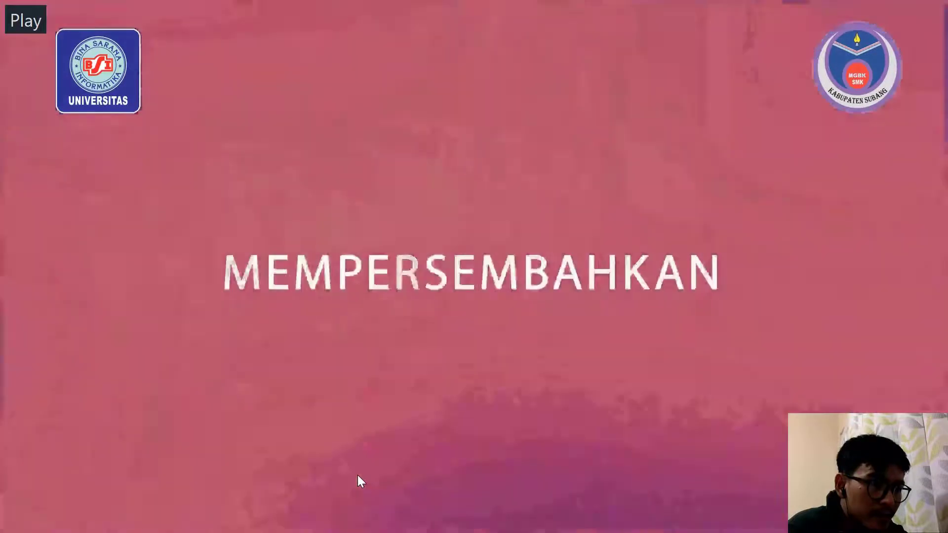
{"action": "mouse_move", "coordinate": [355, 493]}
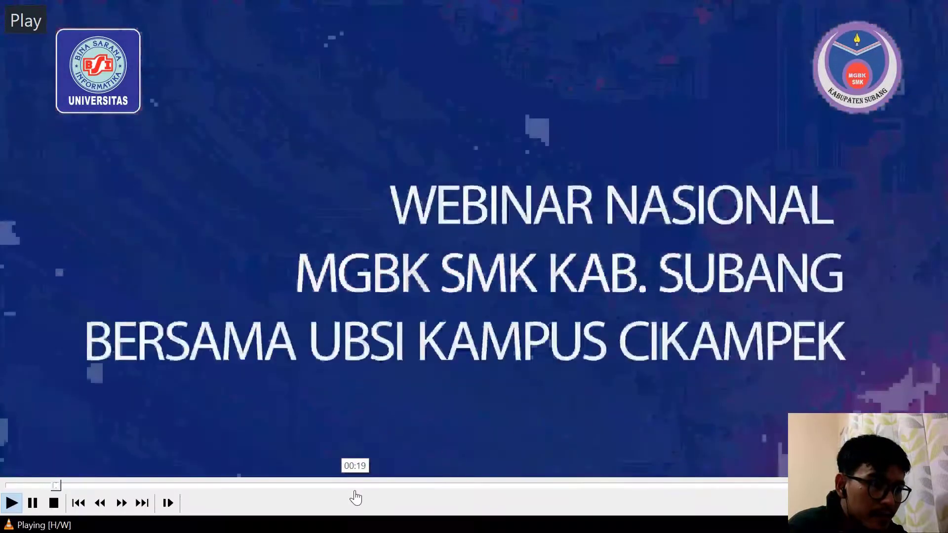
{"action": "left_click", "coordinate": [385, 488]}
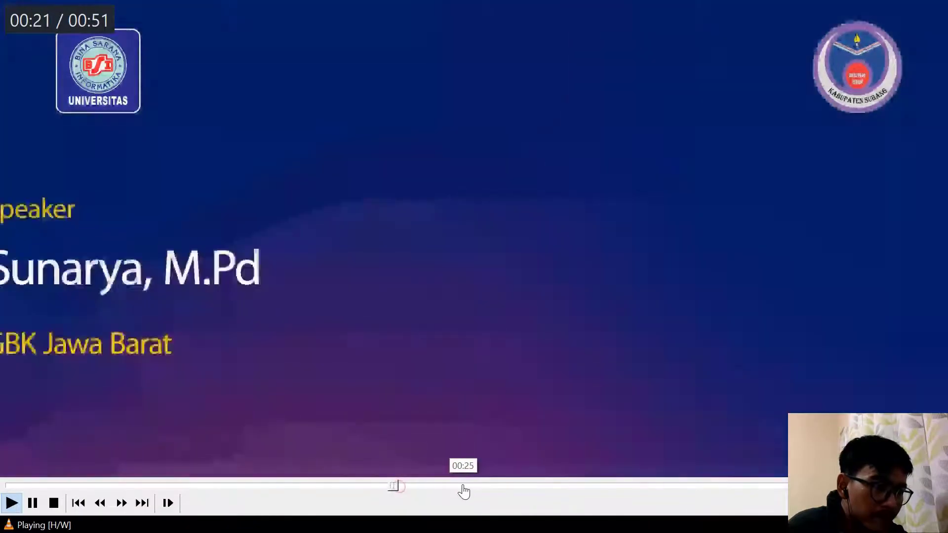
{"action": "left_click", "coordinate": [514, 487]}
{"action": "double_click", "coordinate": [854, 246]}
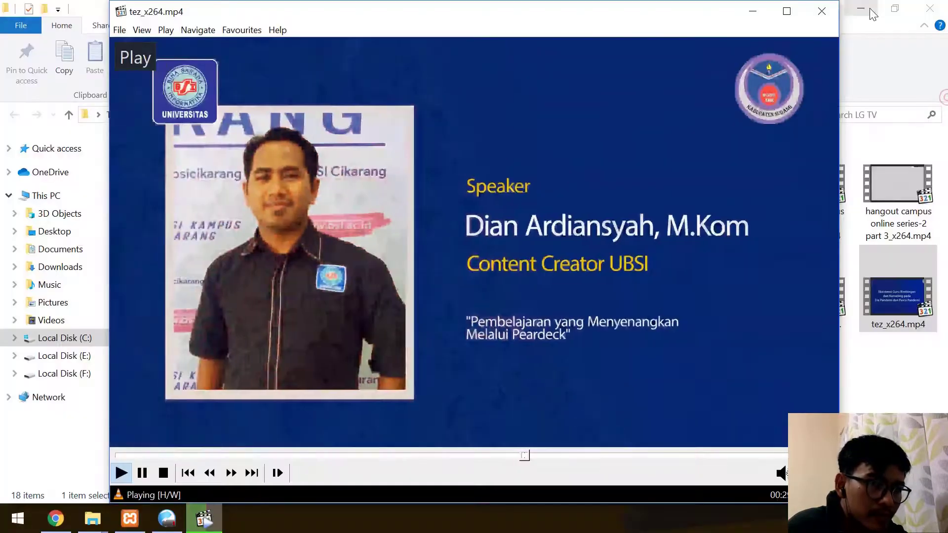
{"action": "left_click", "coordinate": [819, 7]}
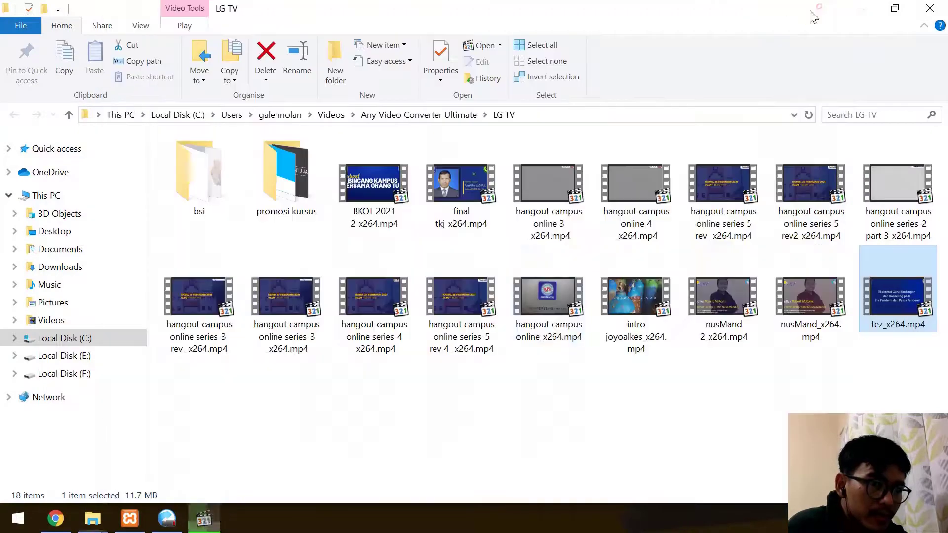
{"action": "left_click", "coordinate": [166, 519]}
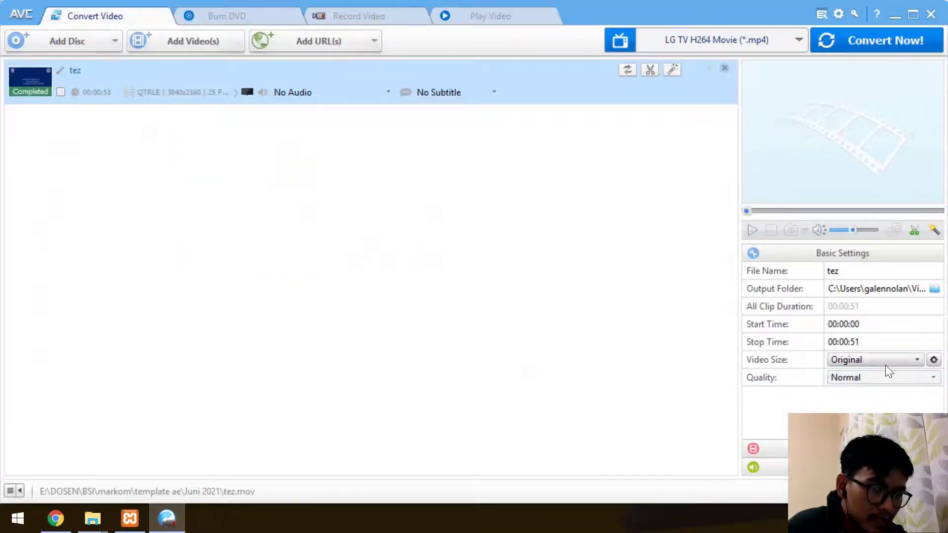
{"action": "left_click", "coordinate": [869, 356]}
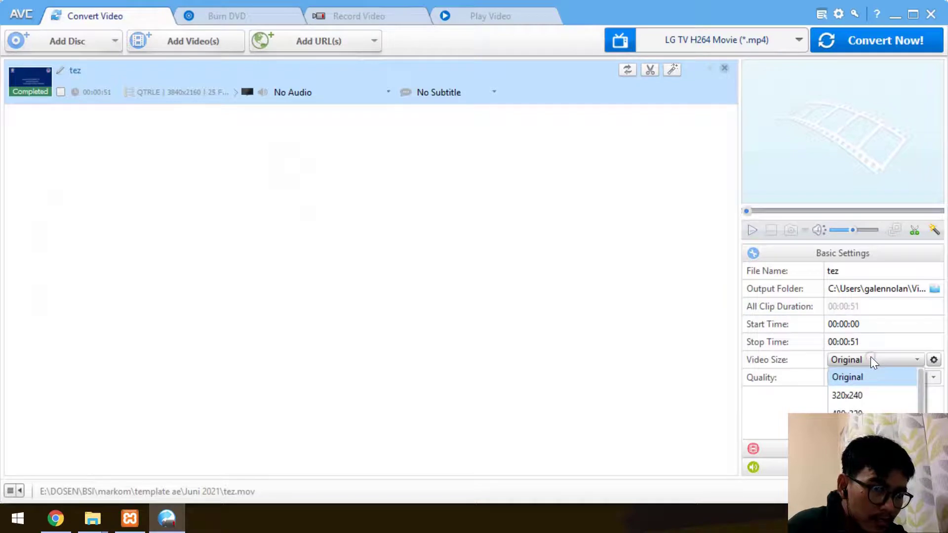
{"action": "left_click", "coordinate": [92, 518]}
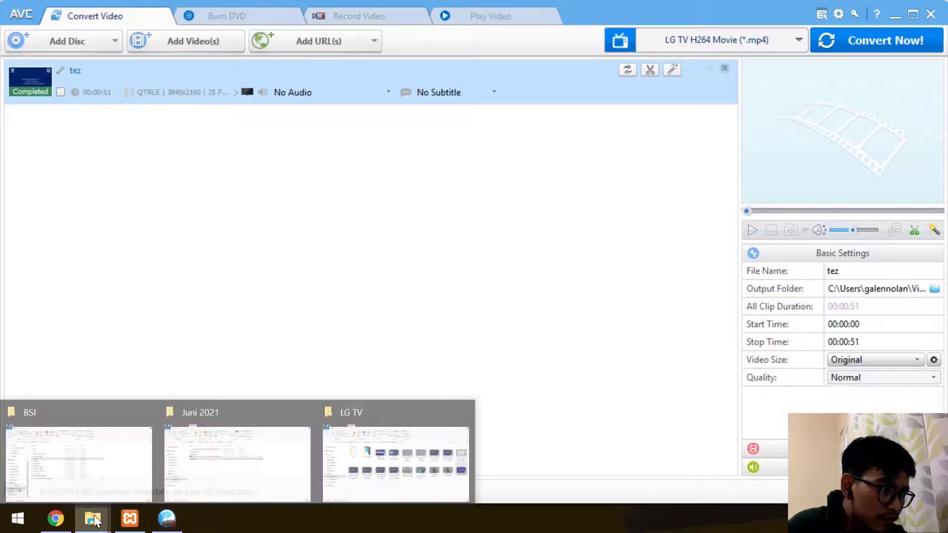
{"action": "left_click", "coordinate": [378, 437]}
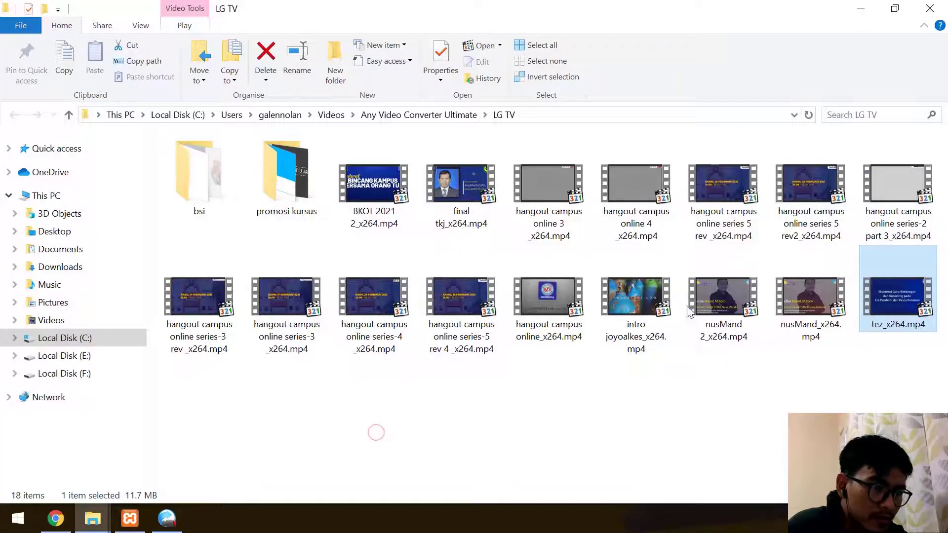
{"action": "left_click", "coordinate": [648, 310]}
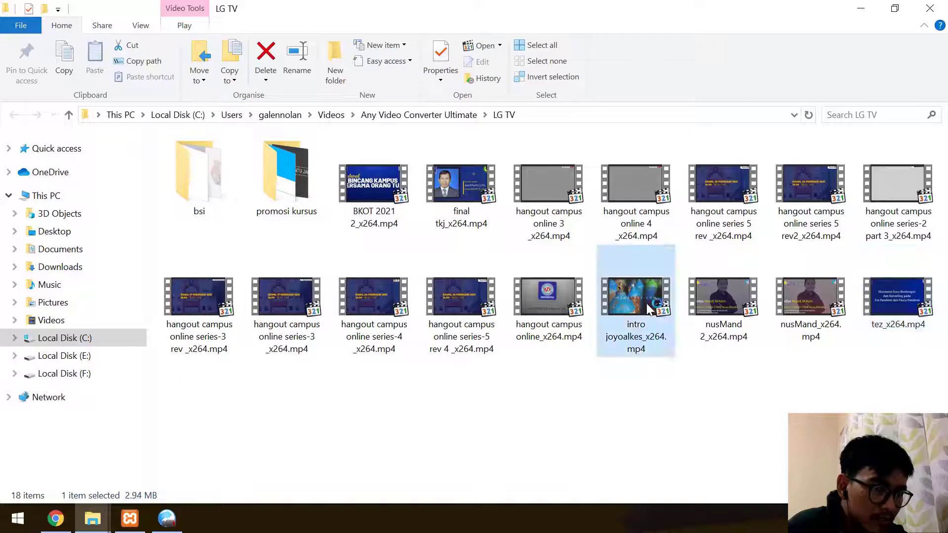
{"action": "double_click", "coordinate": [648, 310]}
{"action": "double_click", "coordinate": [521, 276]}
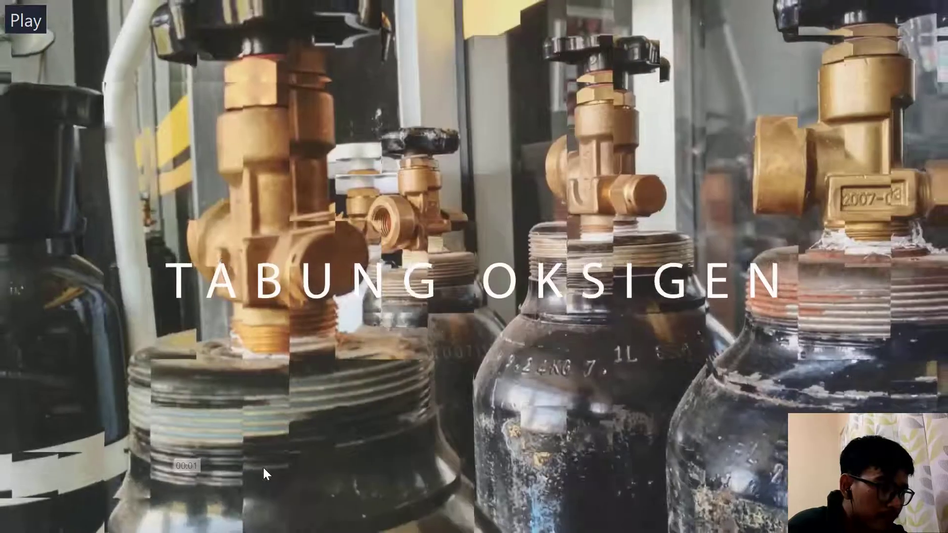
{"action": "double_click", "coordinate": [573, 227]}
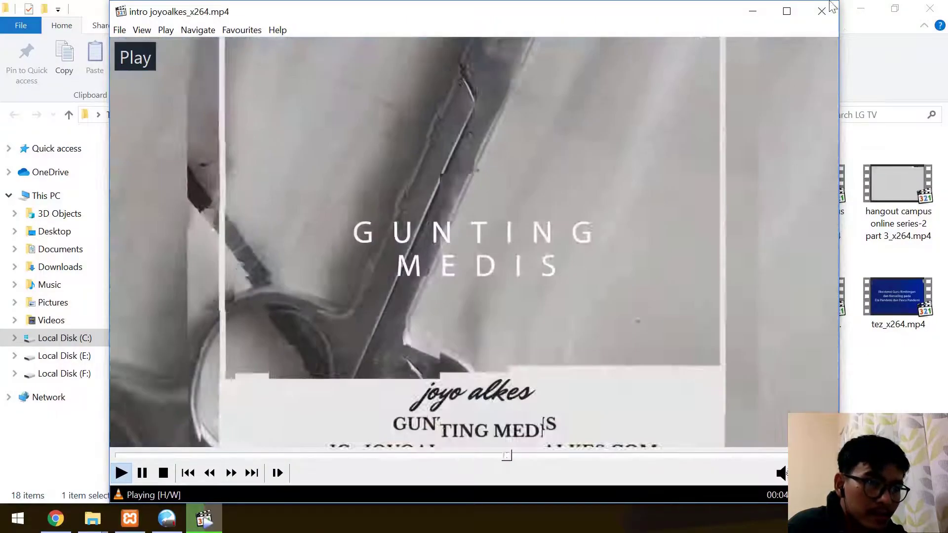
{"action": "left_click", "coordinate": [821, 11]}
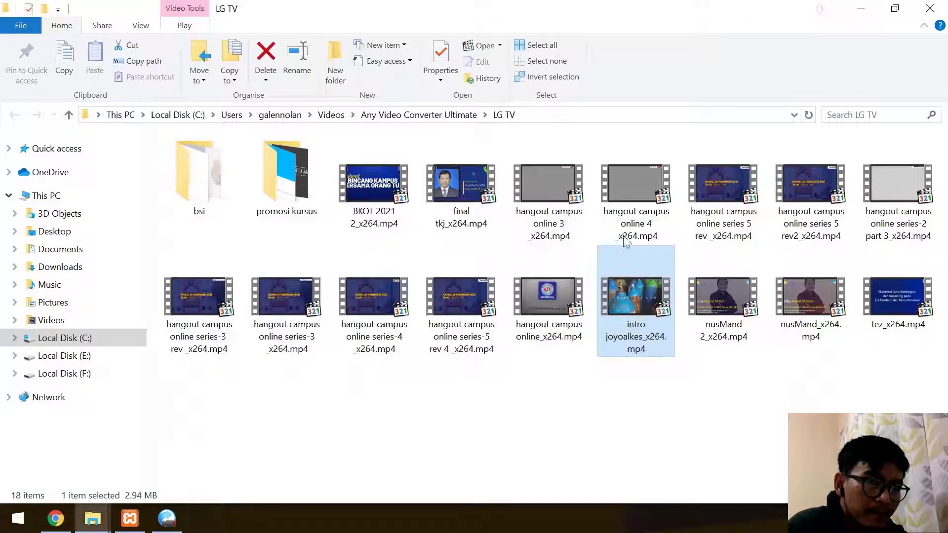
{"action": "left_click", "coordinate": [563, 312]}
{"action": "double_click", "coordinate": [545, 323]}
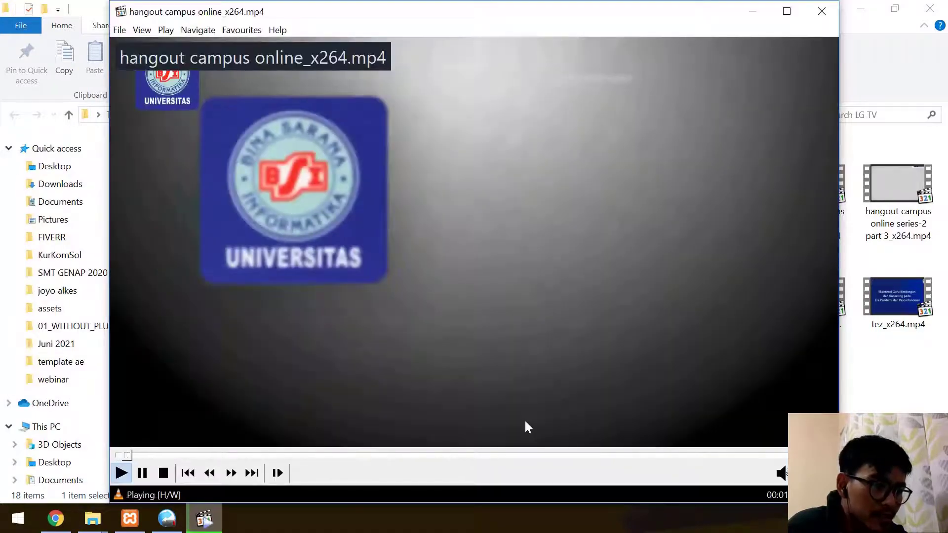
{"action": "left_click", "coordinate": [555, 455]}
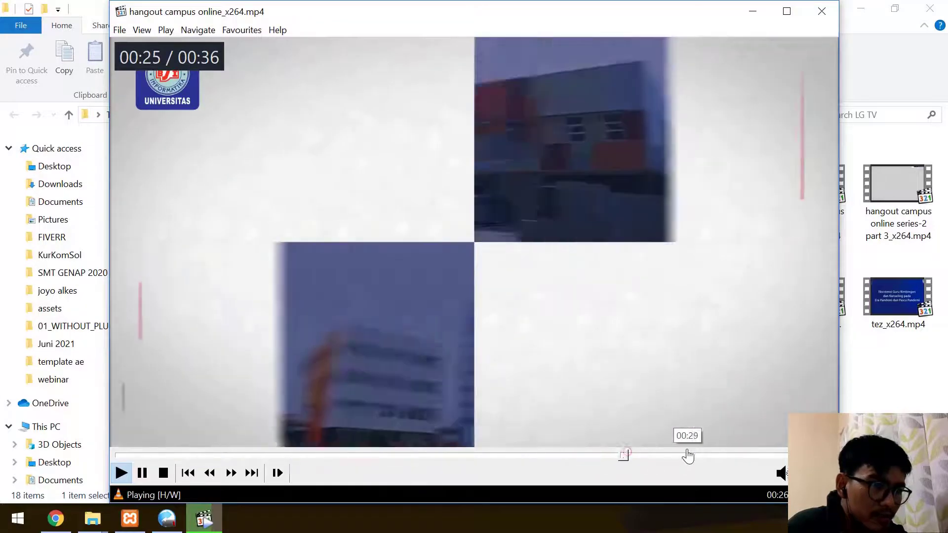
{"action": "left_click", "coordinate": [686, 454]}
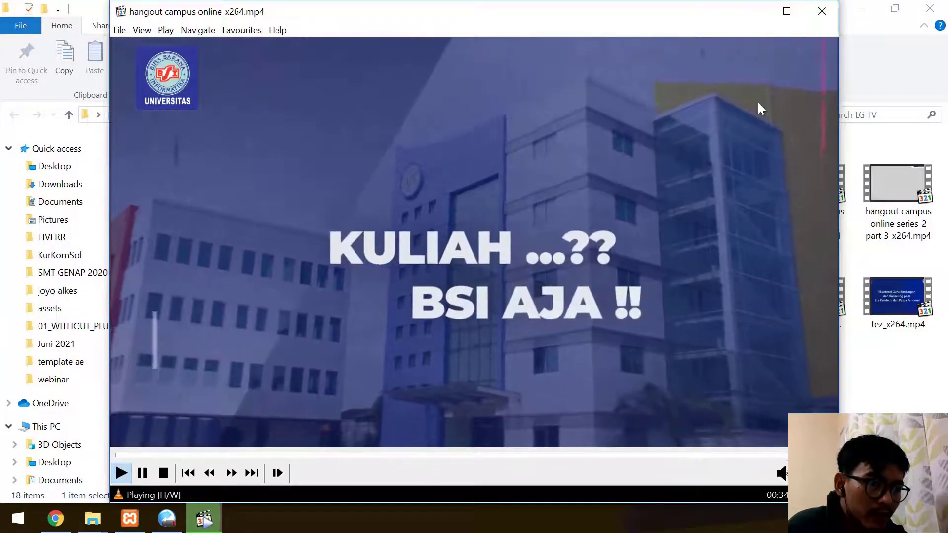
{"action": "left_click", "coordinate": [828, 18]}
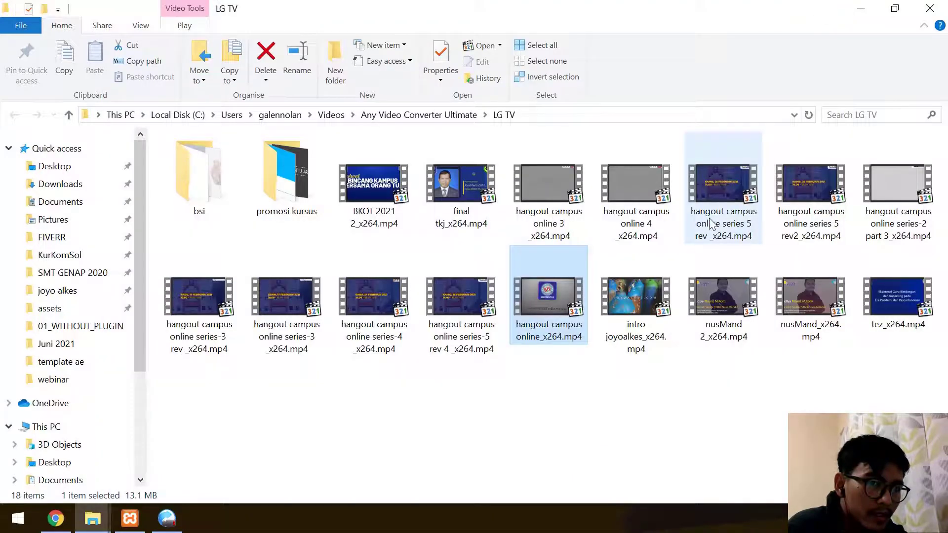
{"action": "left_click", "coordinate": [457, 319]}
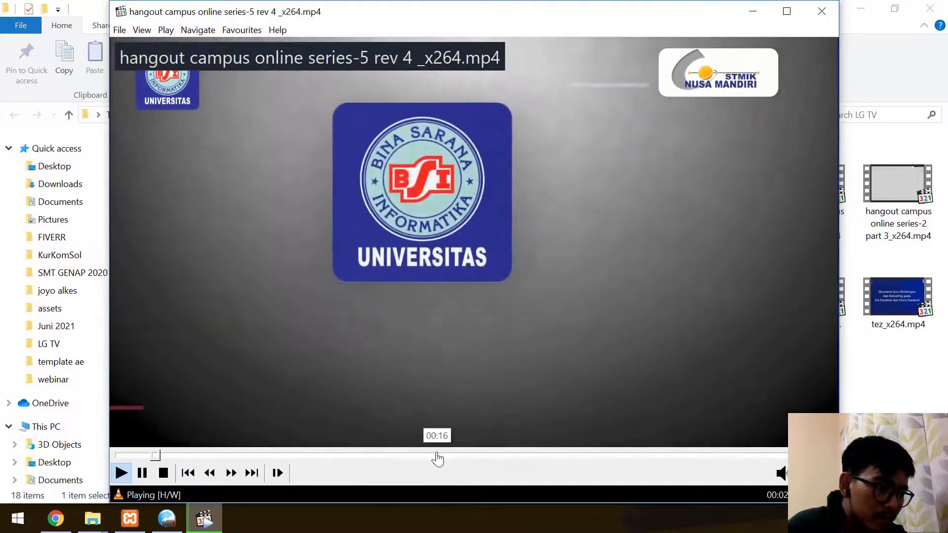
{"action": "left_click", "coordinate": [437, 455]}
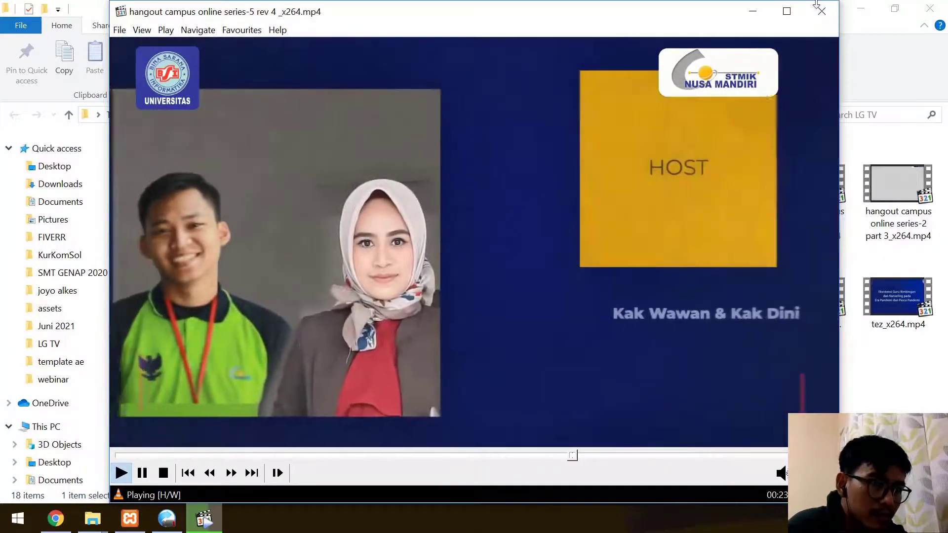
{"action": "left_click", "coordinate": [821, 8]}
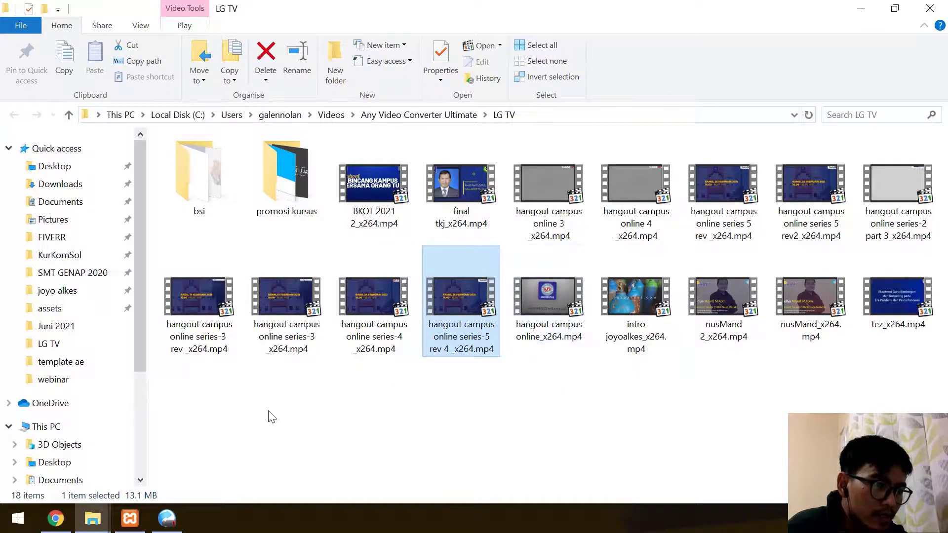
Set tez's output video size to 1920x1080, then bring up the screen recorder toolbar.
{"action": "left_click", "coordinate": [167, 518]}
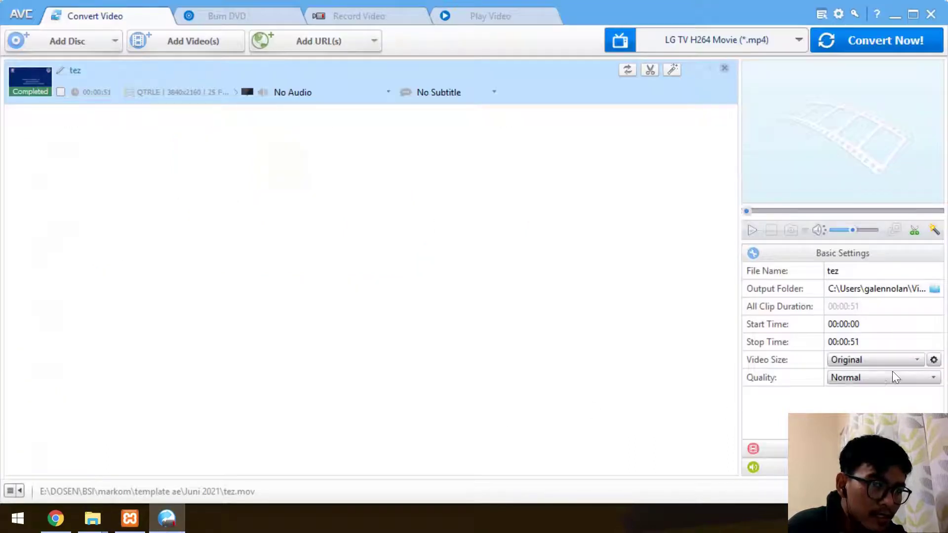
{"action": "left_click", "coordinate": [877, 361]}
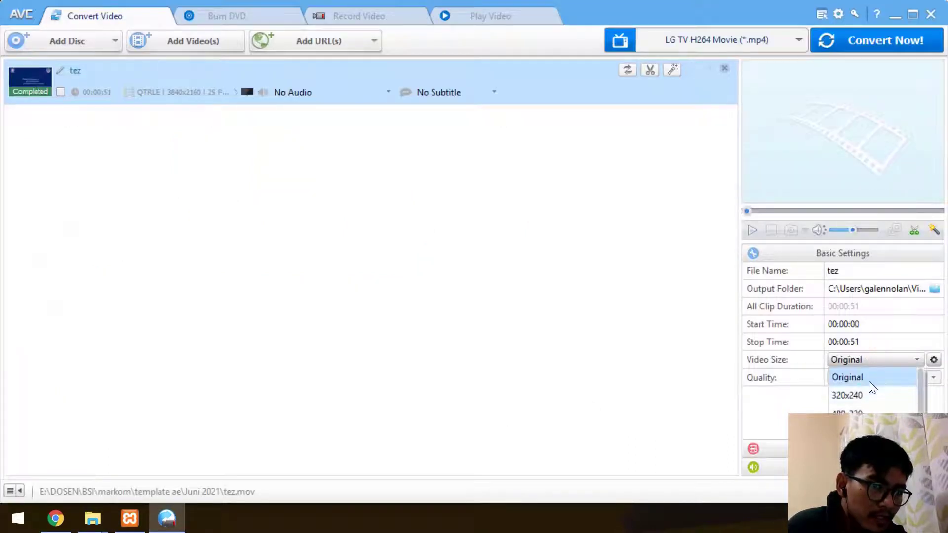
{"action": "scroll", "coordinate": [922, 377], "scroll_direction": "down", "scroll_amount": 1}
{"action": "scroll", "coordinate": [922, 380], "scroll_direction": "down", "scroll_amount": 2}
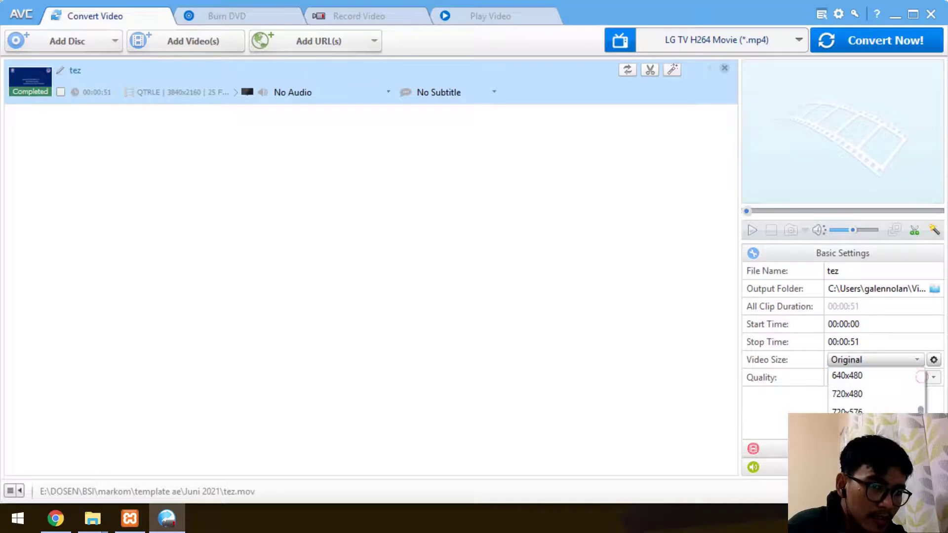
{"action": "left_click", "coordinate": [859, 448]}
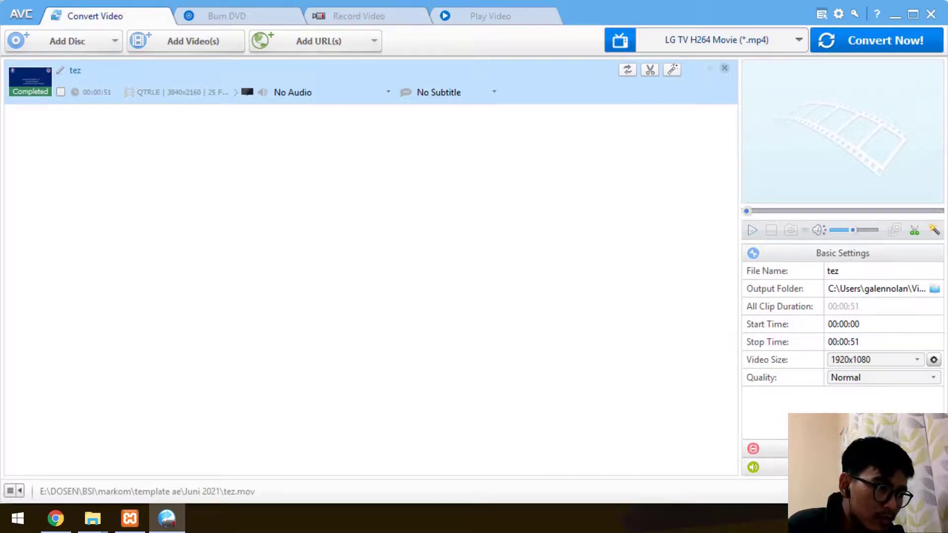
{"action": "left_click", "coordinate": [778, 519]}
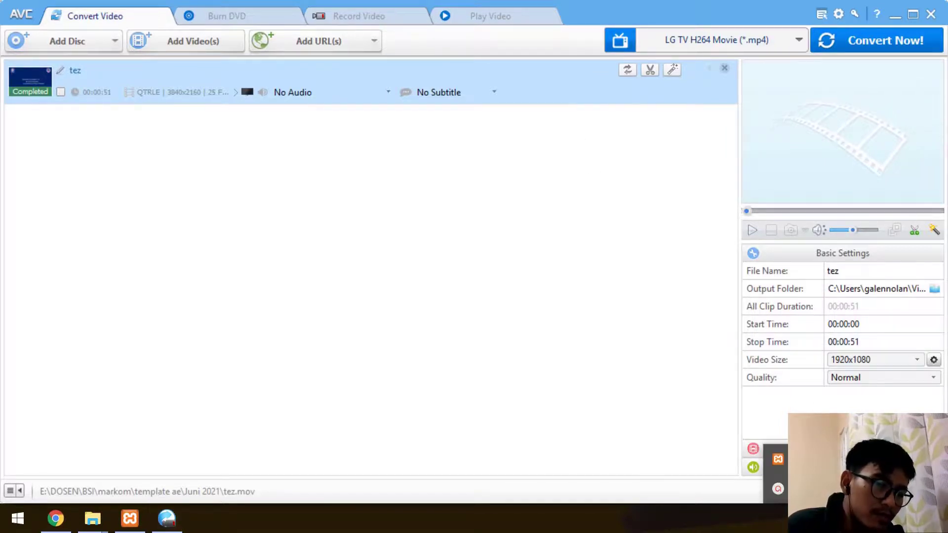
{"action": "left_click", "coordinate": [779, 490]}
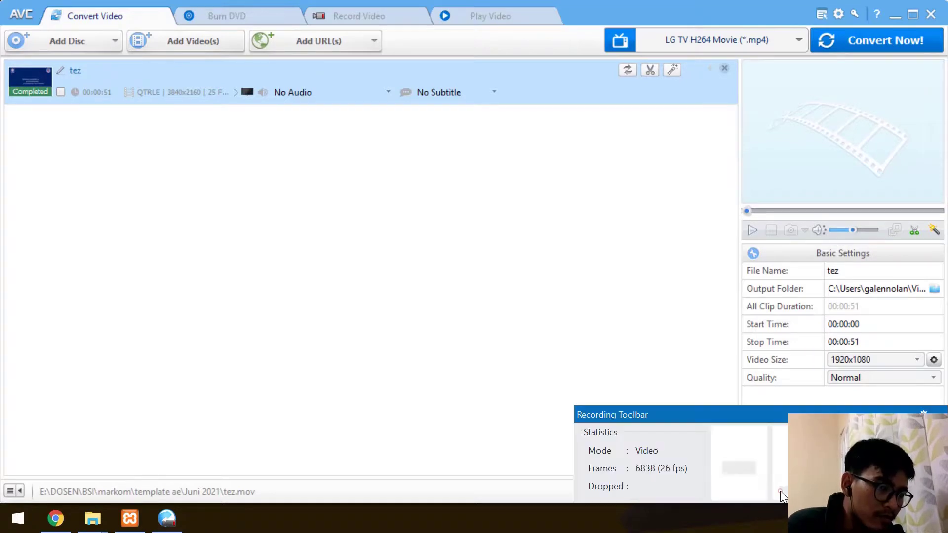